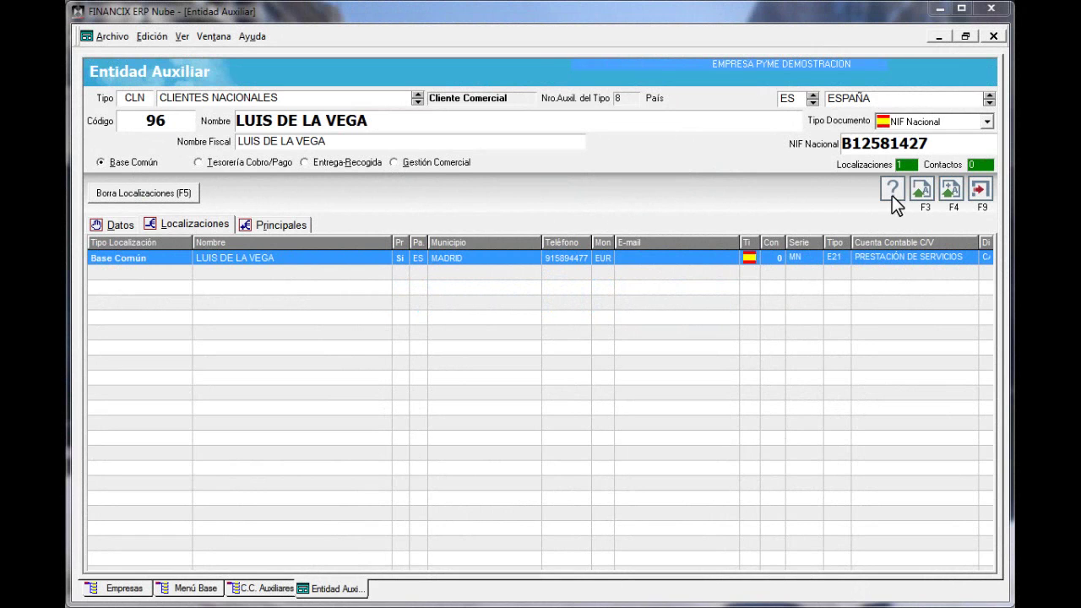
# Review the base localization's details, additional data and contacts, then close it without changes
pyautogui.doubleClick(252, 257)
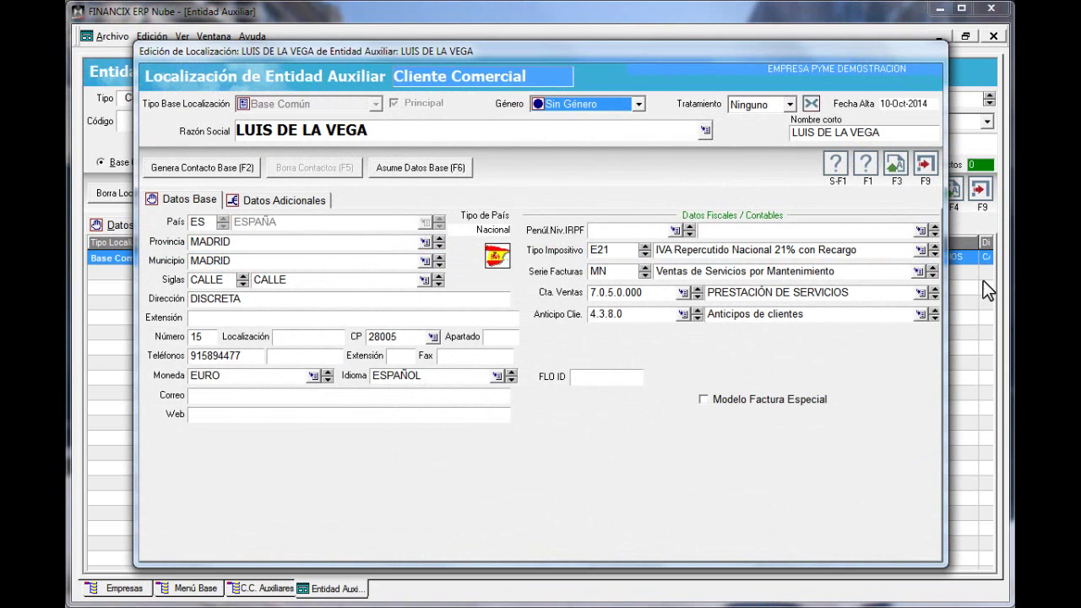
pyautogui.click(925, 166)
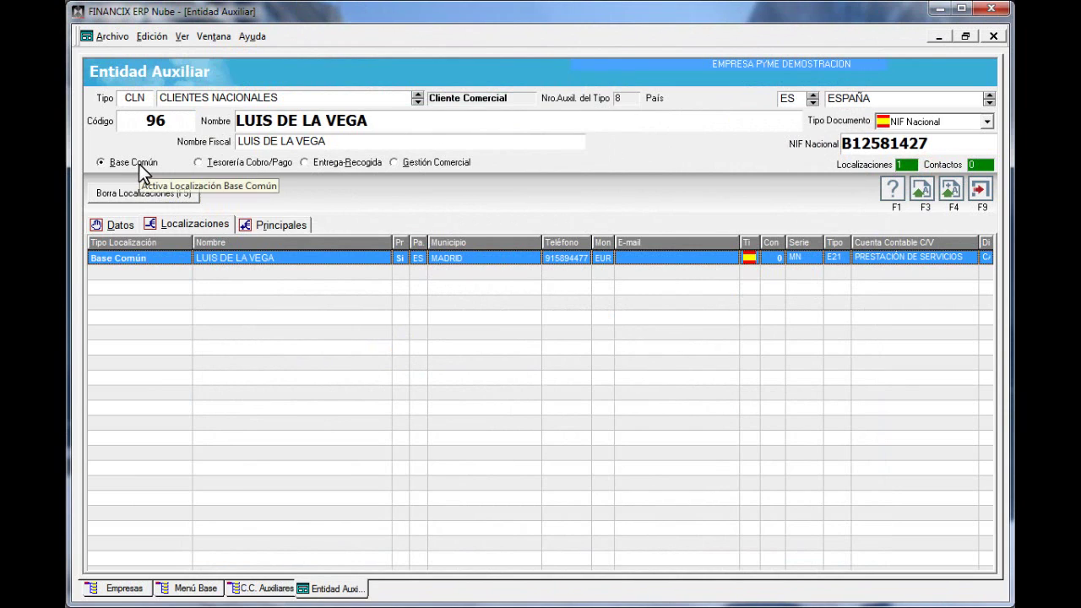
pyautogui.doubleClick(226, 258)
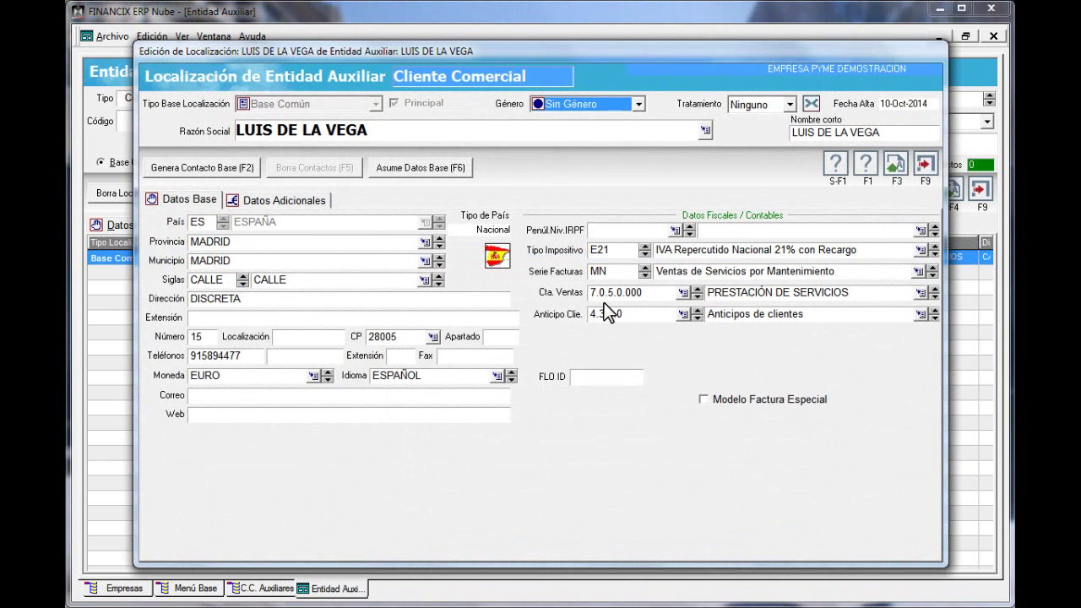
pyautogui.click(280, 205)
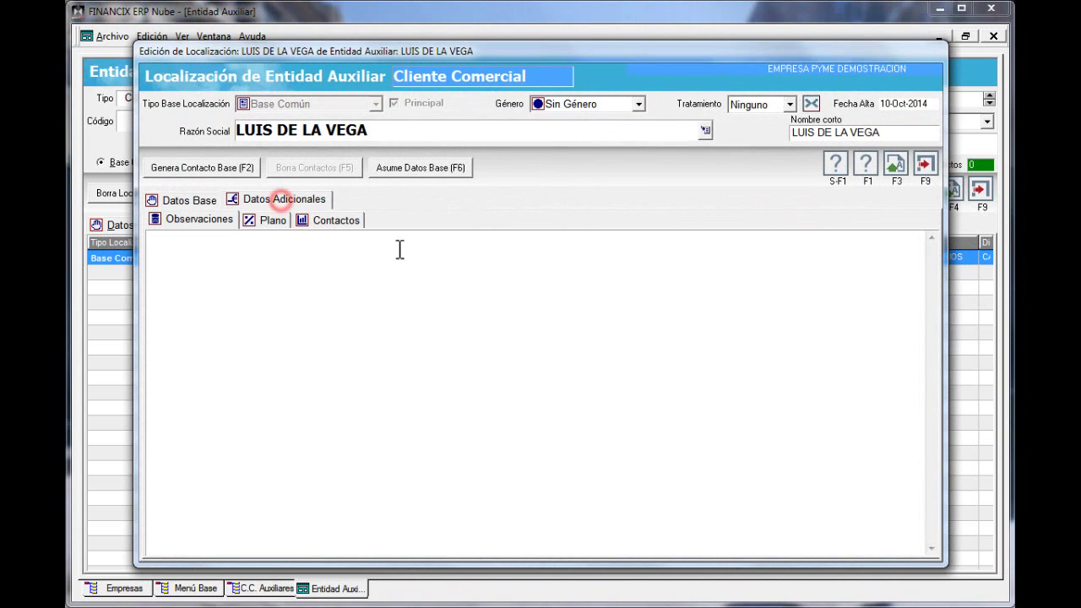
pyautogui.click(338, 220)
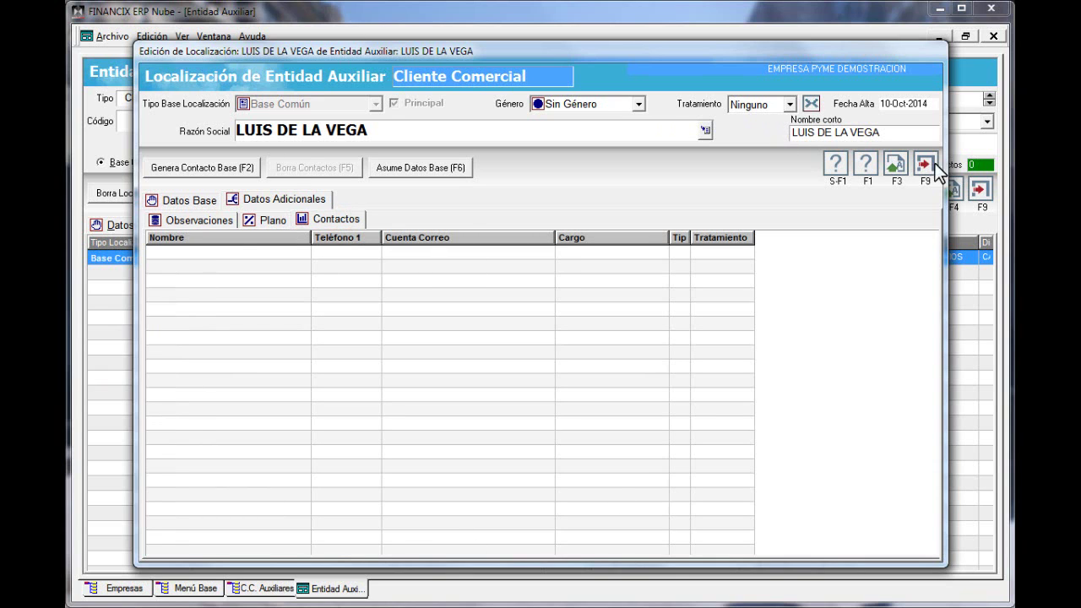
pyautogui.click(934, 166)
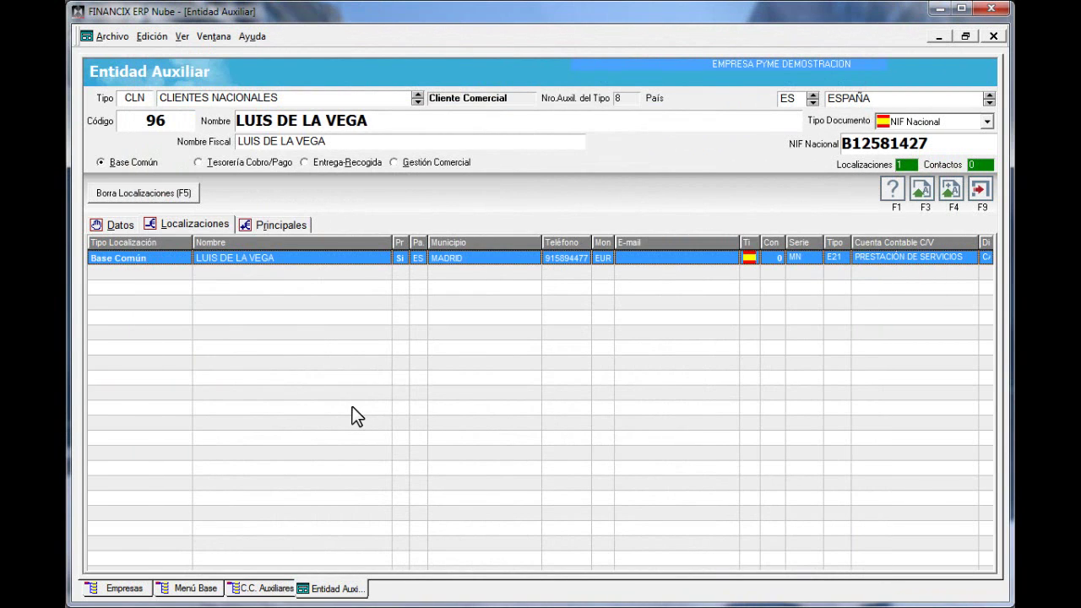
# Create a new Gestión Comercial localization prefilled with base address data and show its commercial data
pyautogui.click(414, 163)
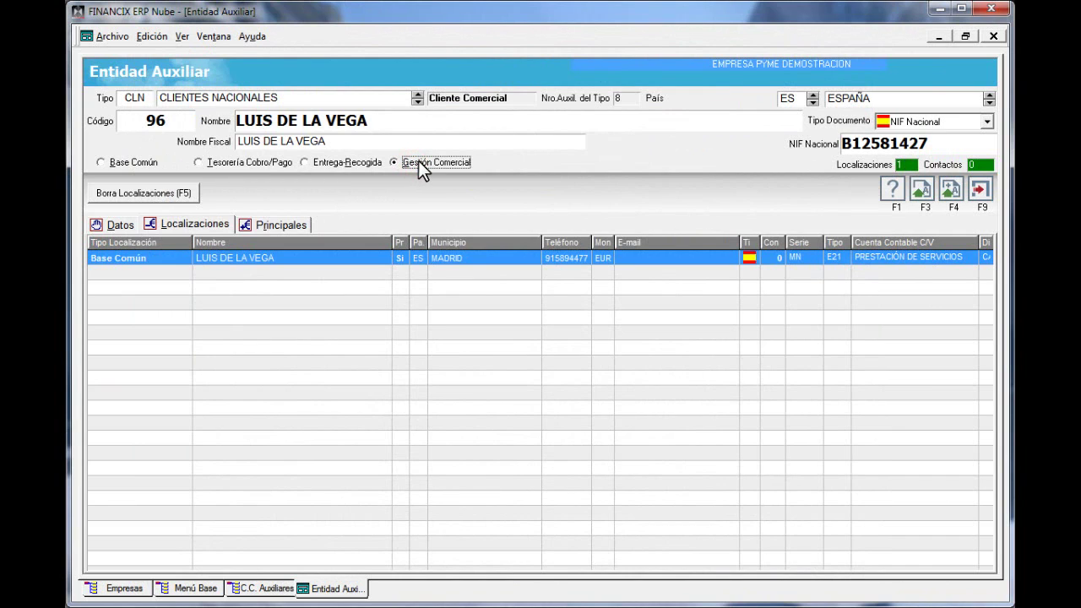
pyautogui.click(237, 286)
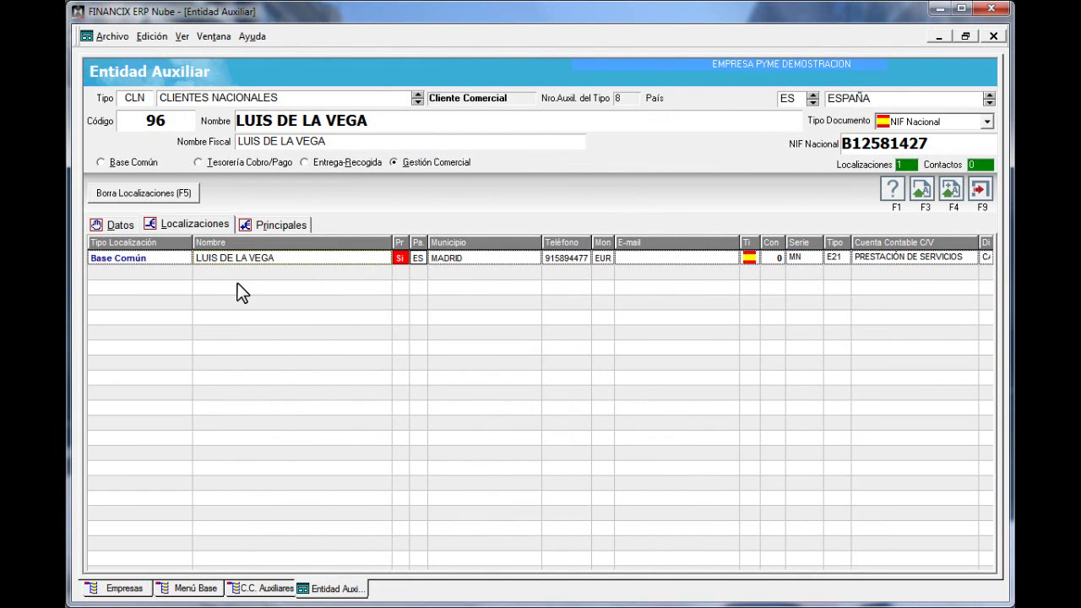
pyautogui.rightClick(237, 286)
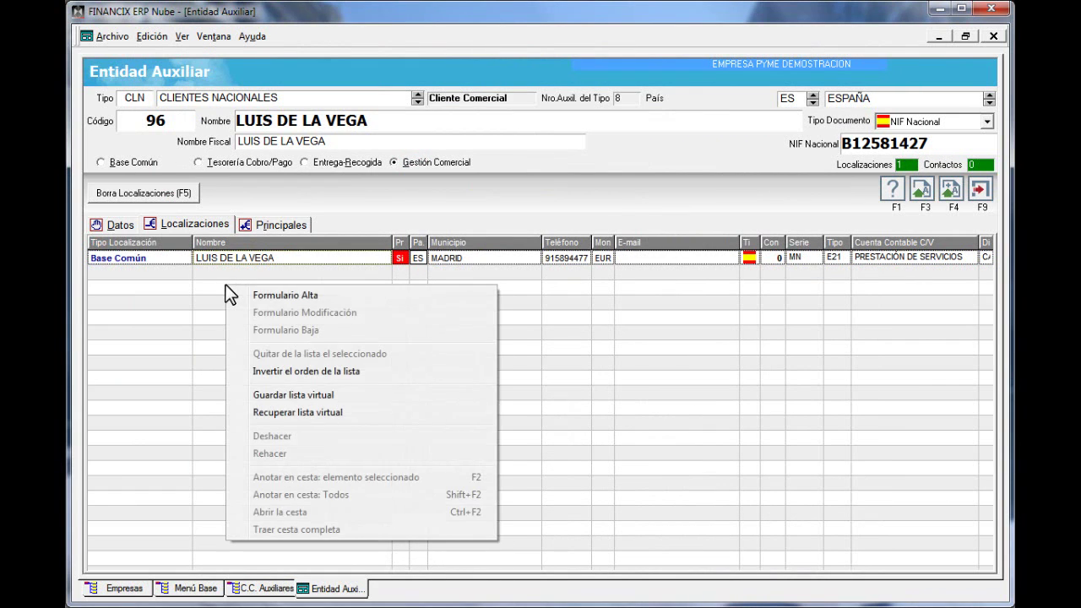
pyautogui.click(273, 295)
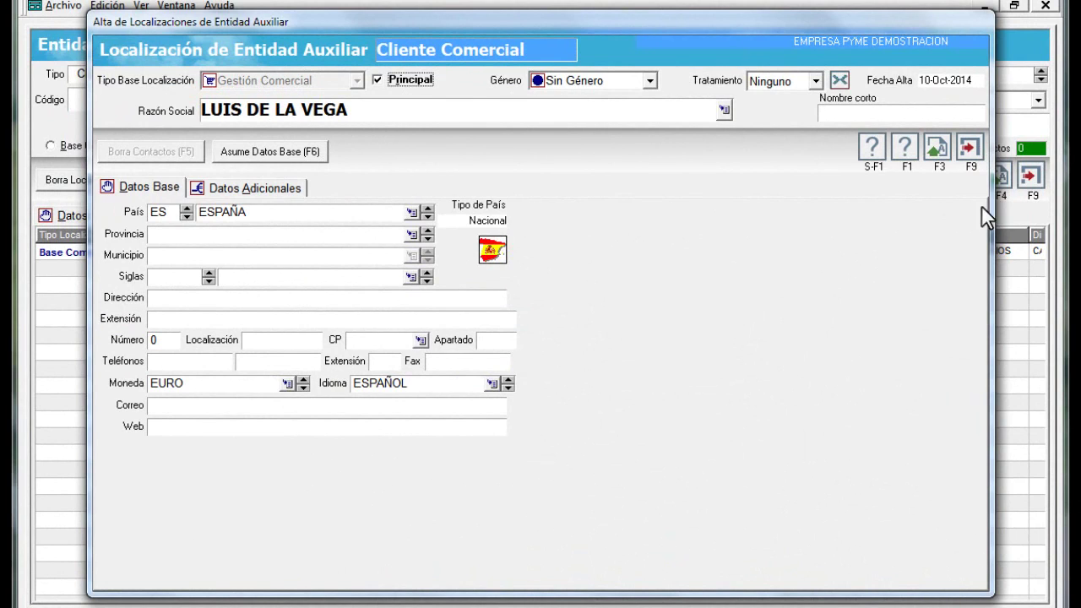
pyautogui.click(268, 152)
pyautogui.click(623, 355)
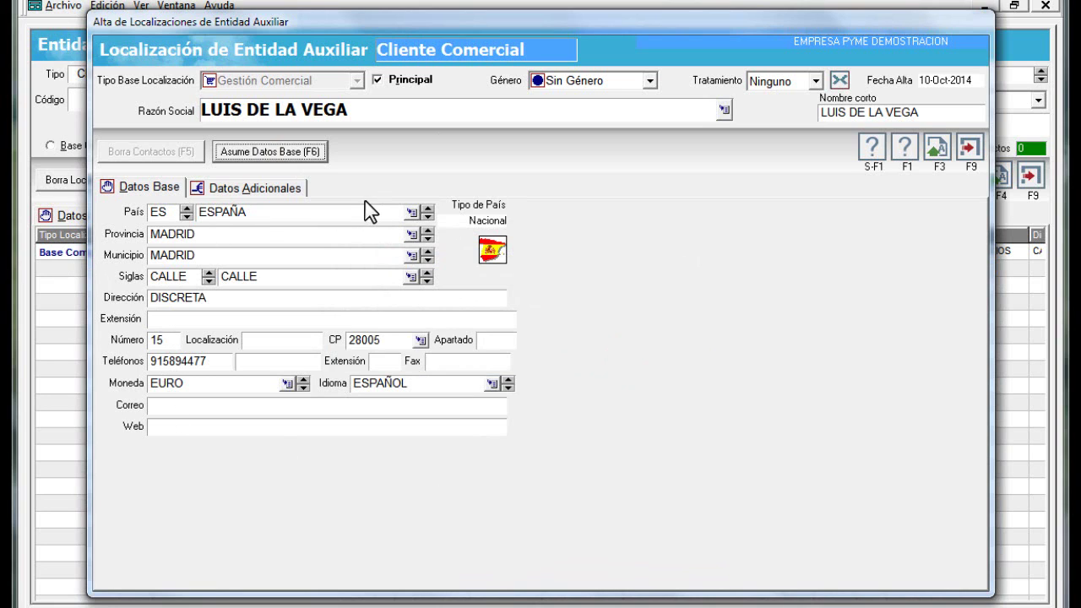
pyautogui.click(260, 188)
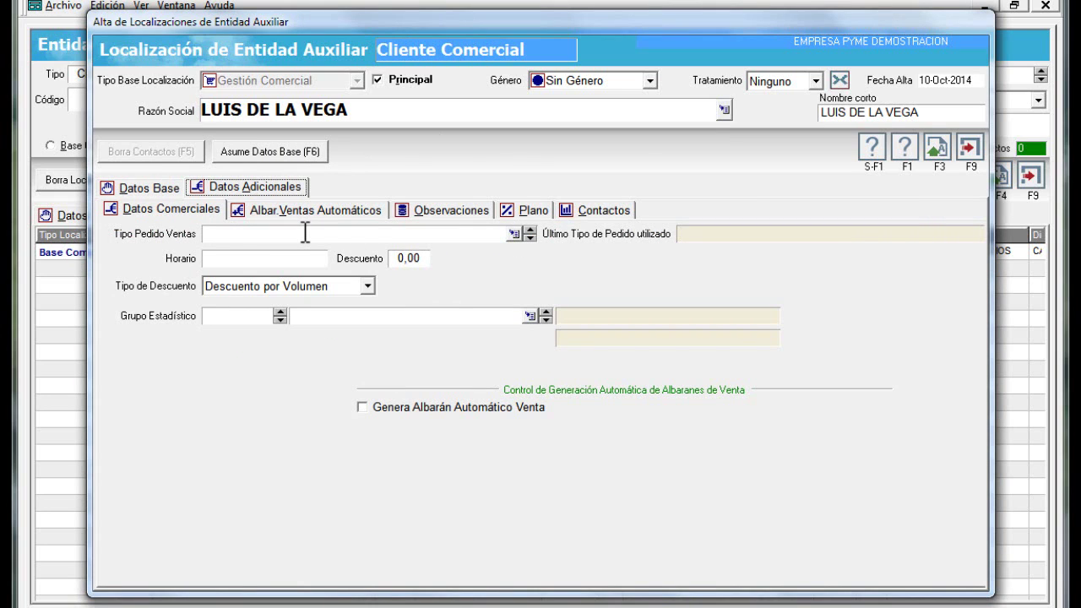
pyautogui.click(513, 235)
# Set the sales order type to Facturación Servicios Nacionales
pyautogui.click(397, 256)
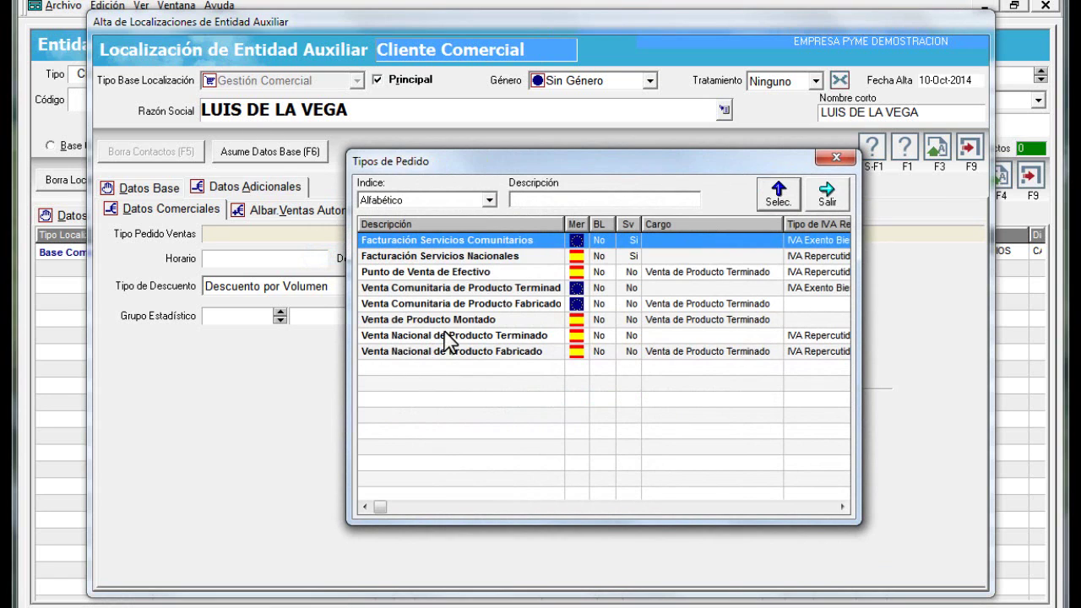
pyautogui.click(440, 257)
pyautogui.doubleClick(439, 257)
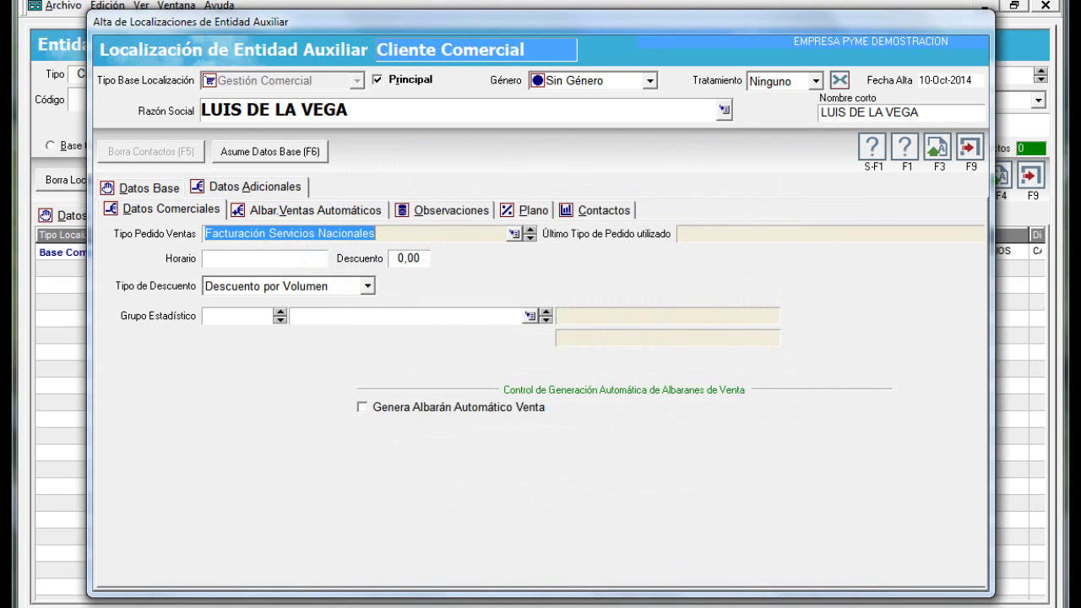
pyautogui.press('Tab')
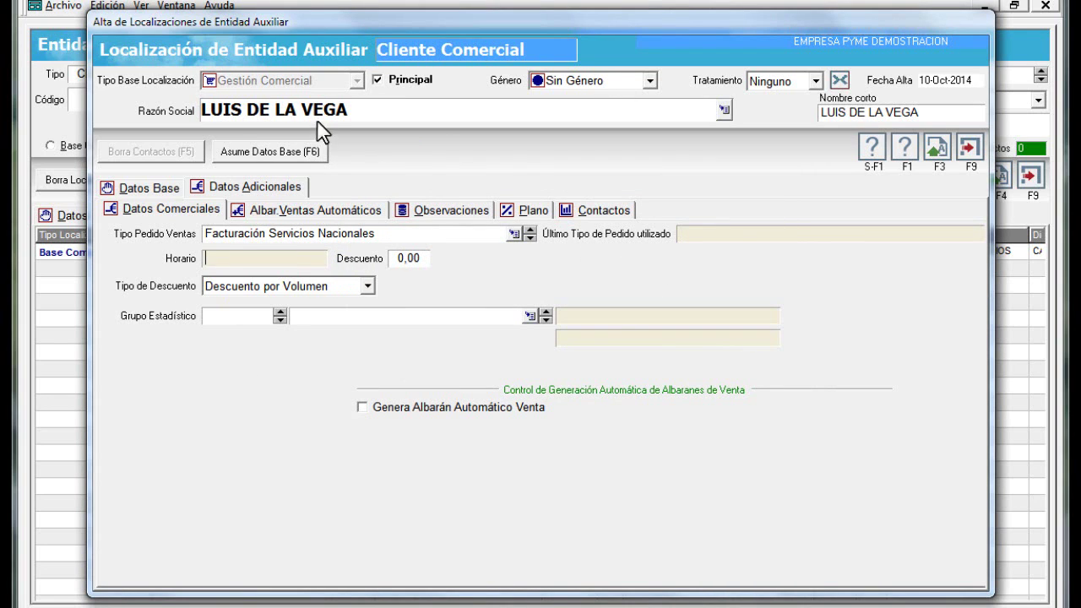
pyautogui.click(743, 233)
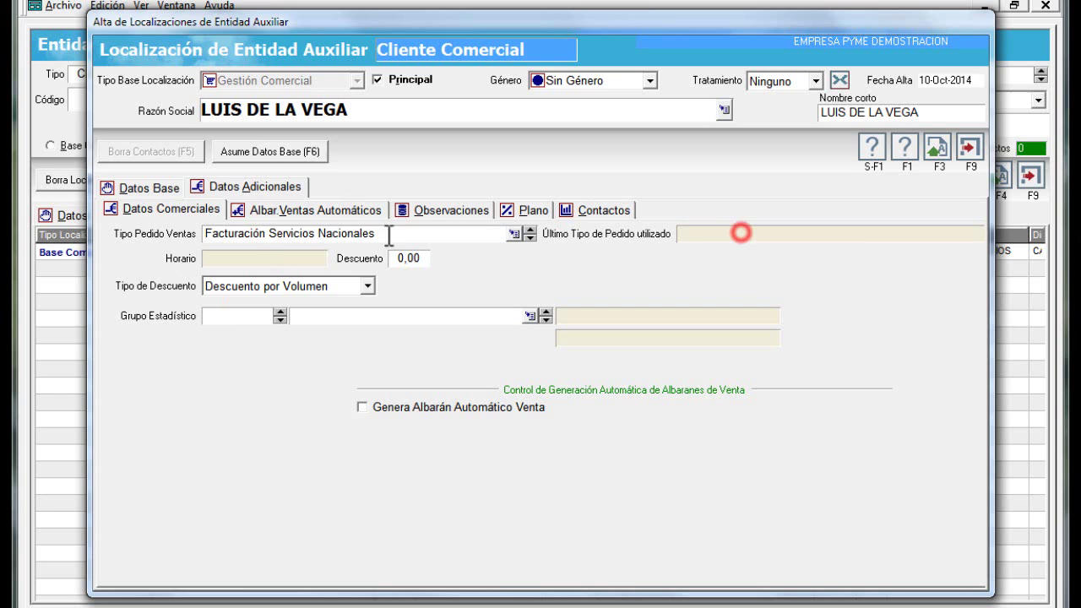
pyautogui.click(273, 256)
# Enter a 10,00 discount with discount type Descuentos por Pronto Pago
pyautogui.click(368, 288)
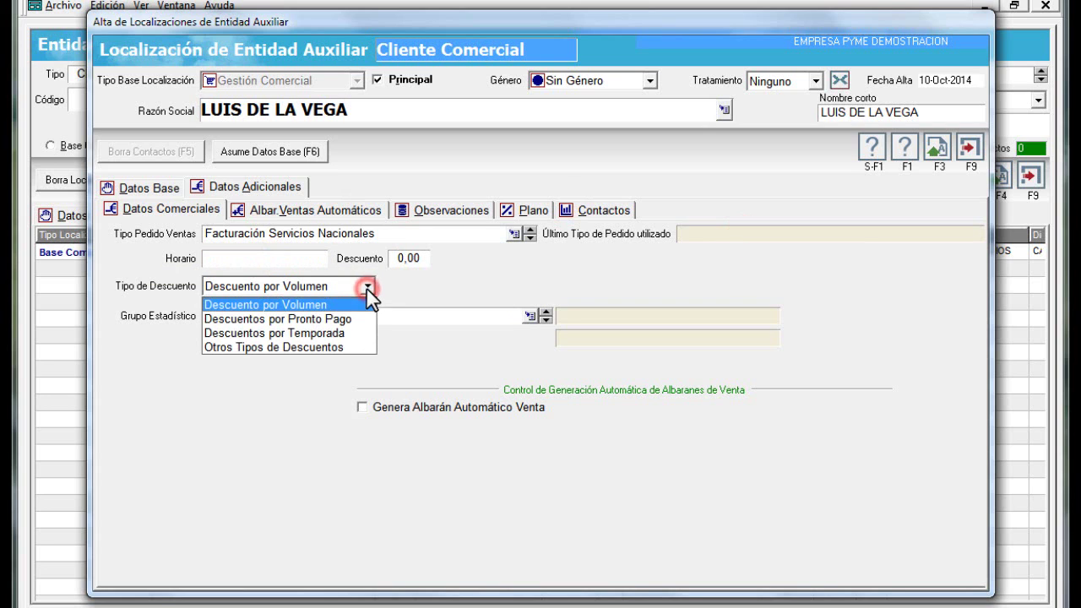
pyautogui.click(423, 263)
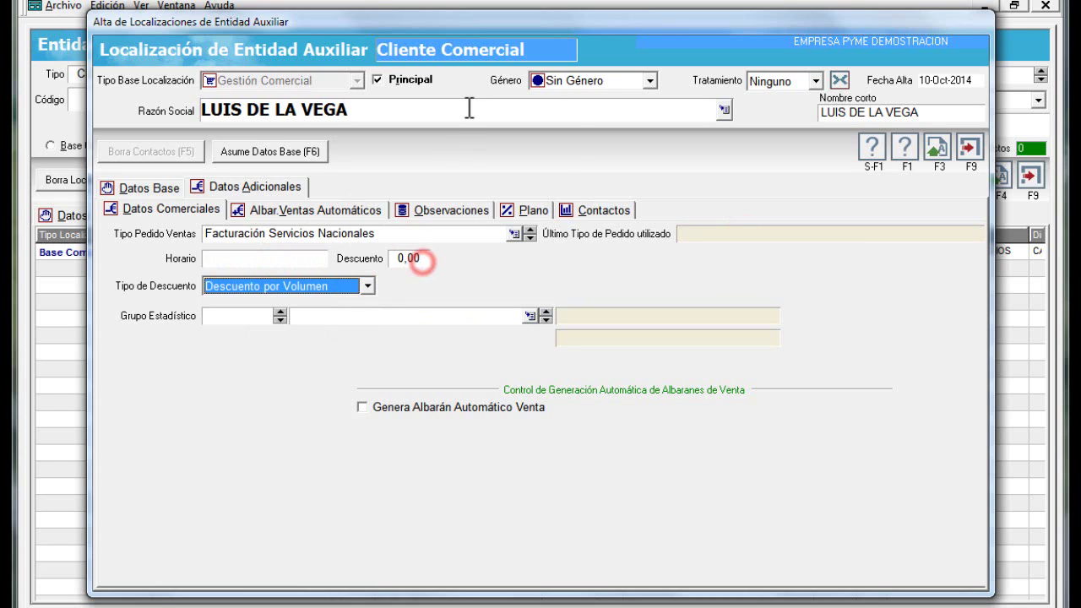
pyautogui.click(429, 262)
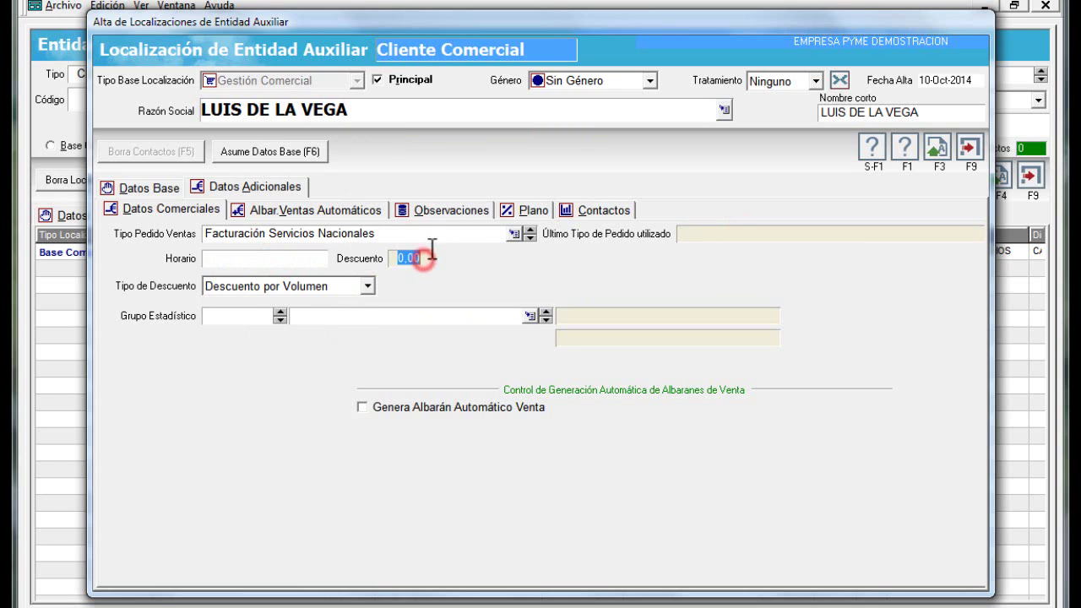
pyautogui.write('10')
pyautogui.press('Tab')
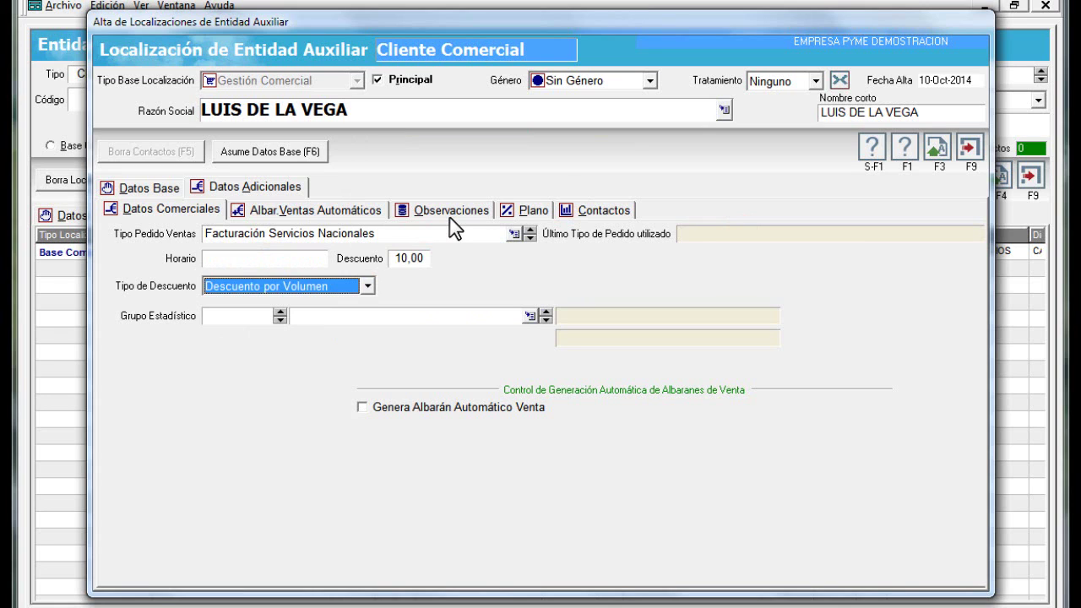
pyautogui.click(358, 283)
pyautogui.click(280, 319)
# Pick VN.MA.AC Actuaciones bajo Petición from the fully expanded statistical group tree
pyautogui.click(529, 317)
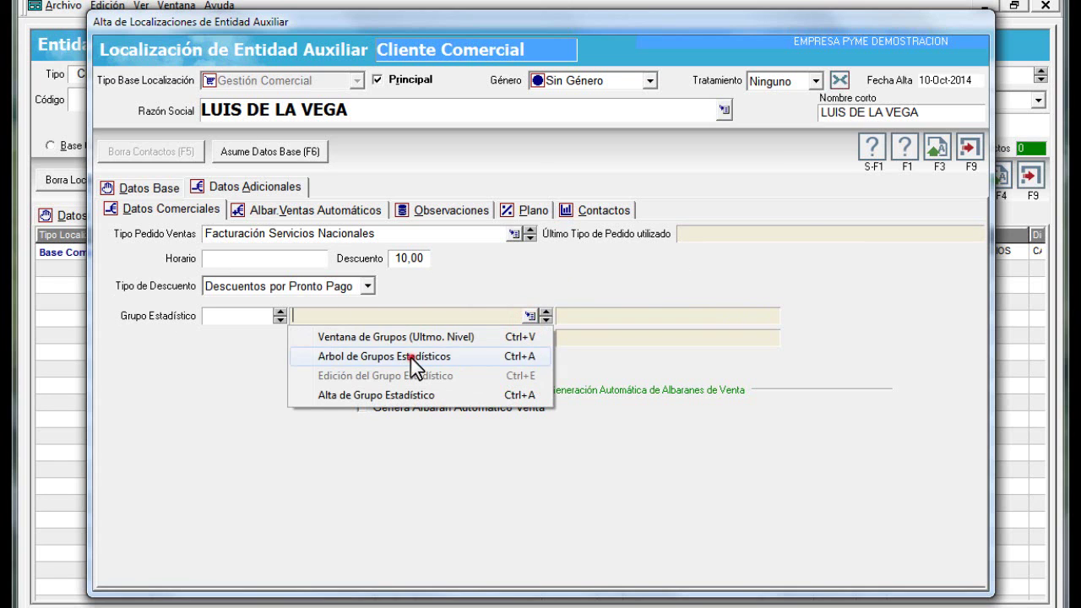
pyautogui.click(414, 357)
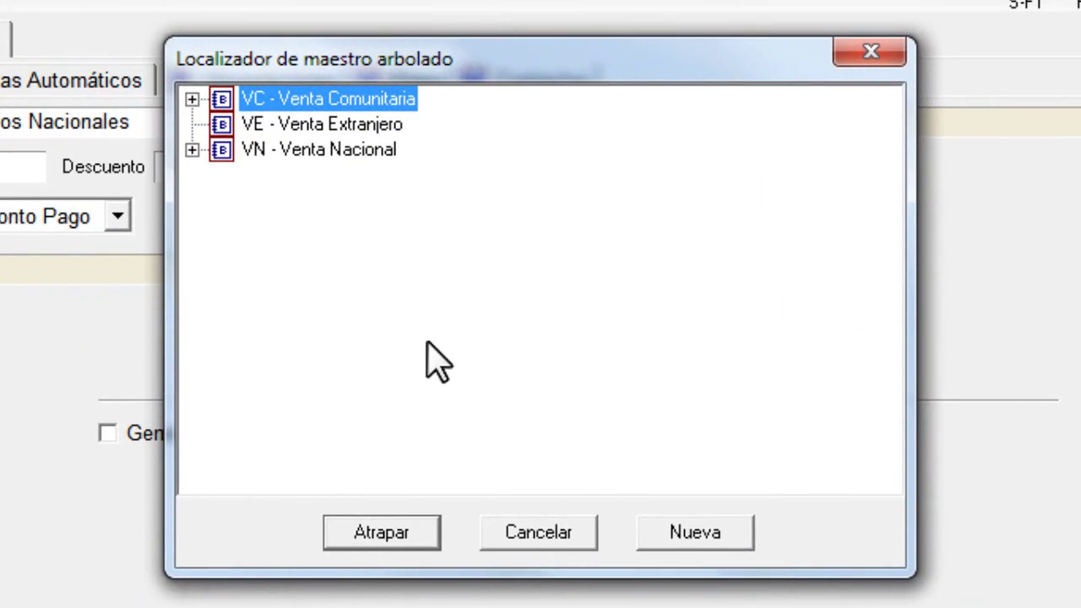
pyautogui.rightClick(427, 343)
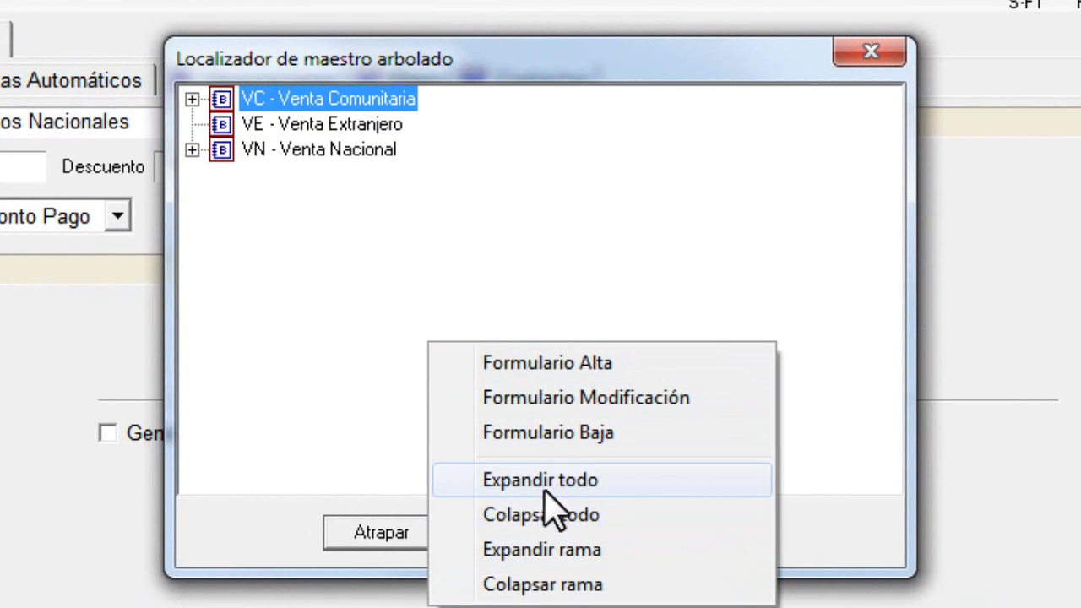
pyautogui.click(545, 480)
pyautogui.scroll(-1, 466, 242)
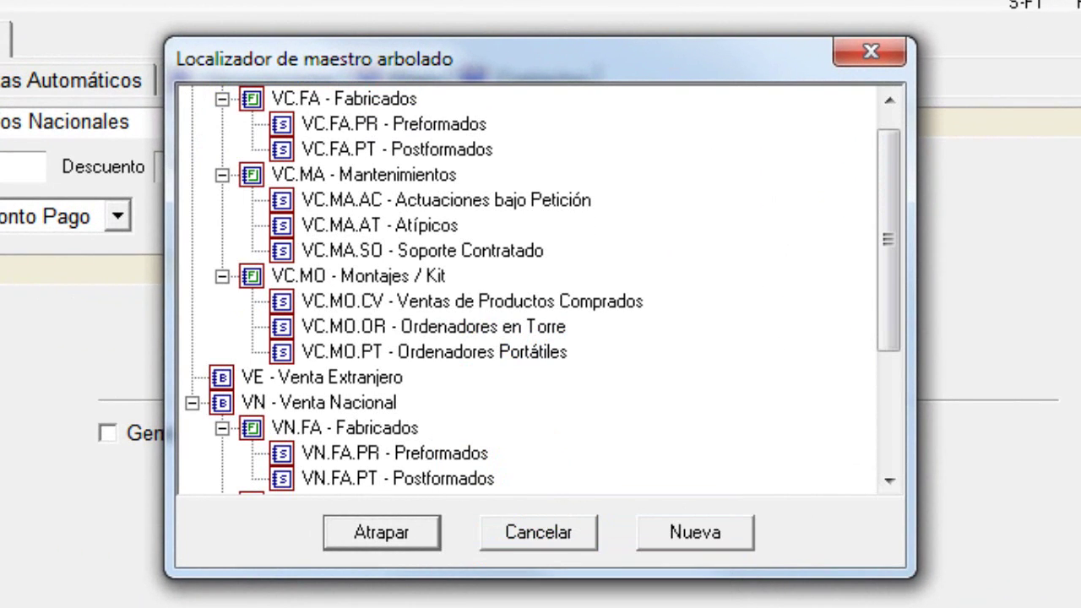
pyautogui.scroll(-1, 311, 315)
pyautogui.scroll(-3, 317, 333)
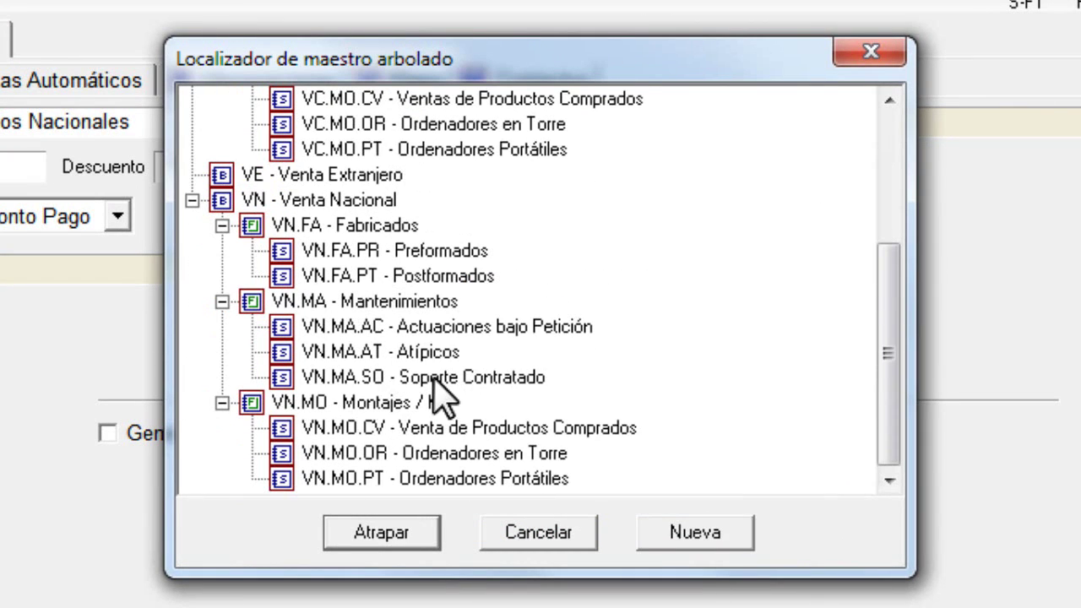
pyautogui.click(342, 326)
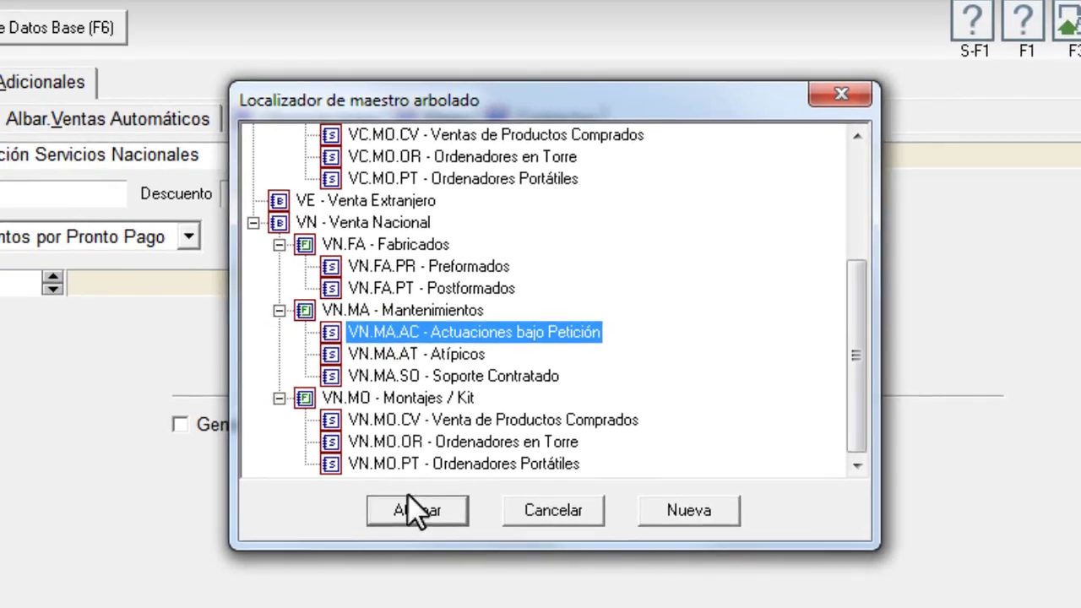
pyautogui.click(414, 510)
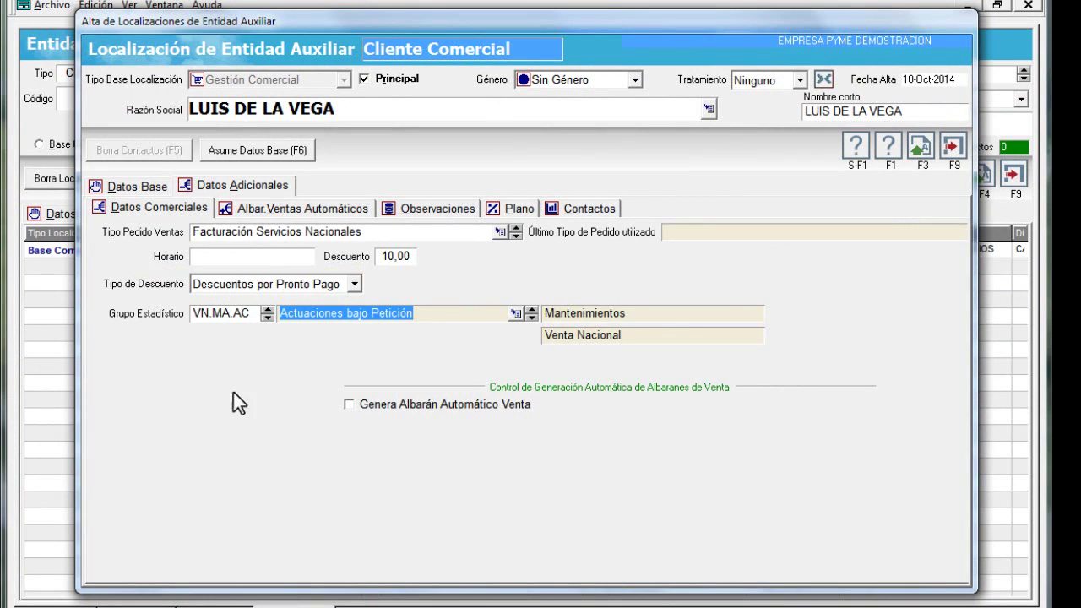
pyautogui.click(420, 405)
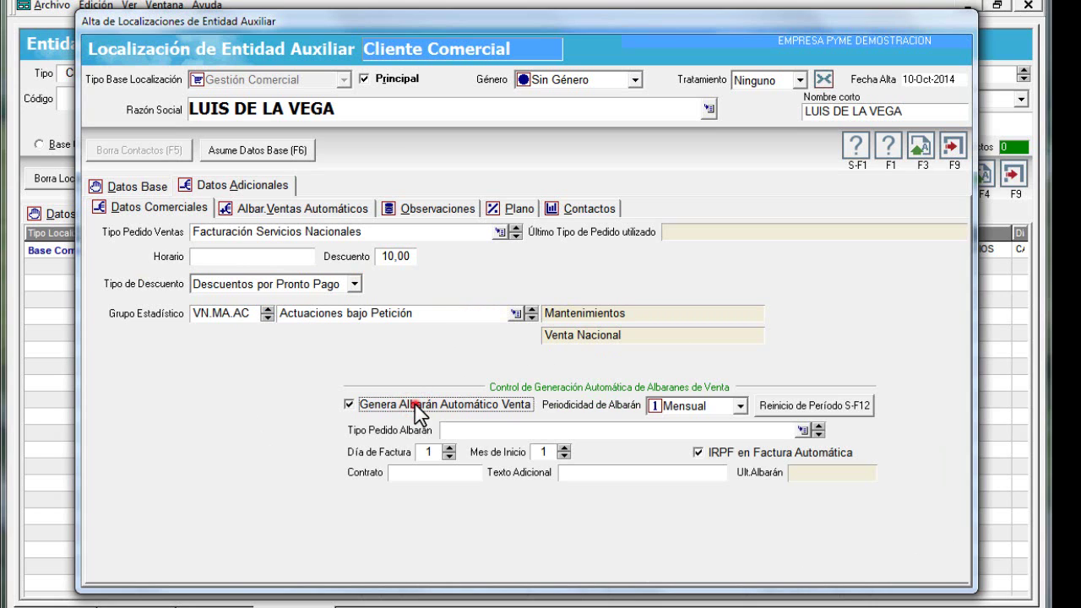
pyautogui.click(417, 407)
pyautogui.click(417, 407)
pyautogui.click(465, 408)
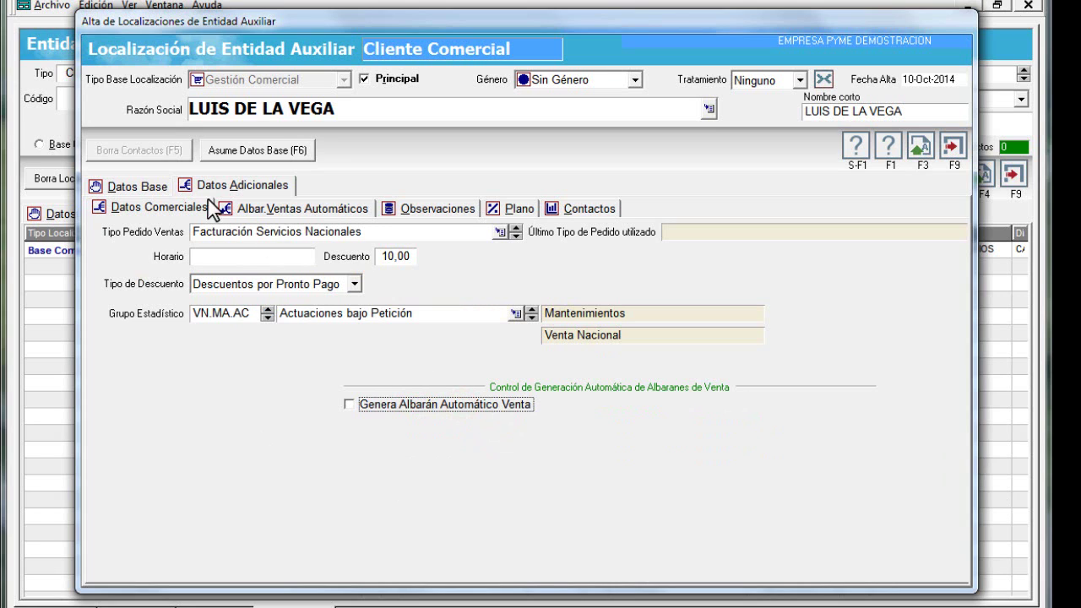
pyautogui.click(395, 405)
pyautogui.click(255, 209)
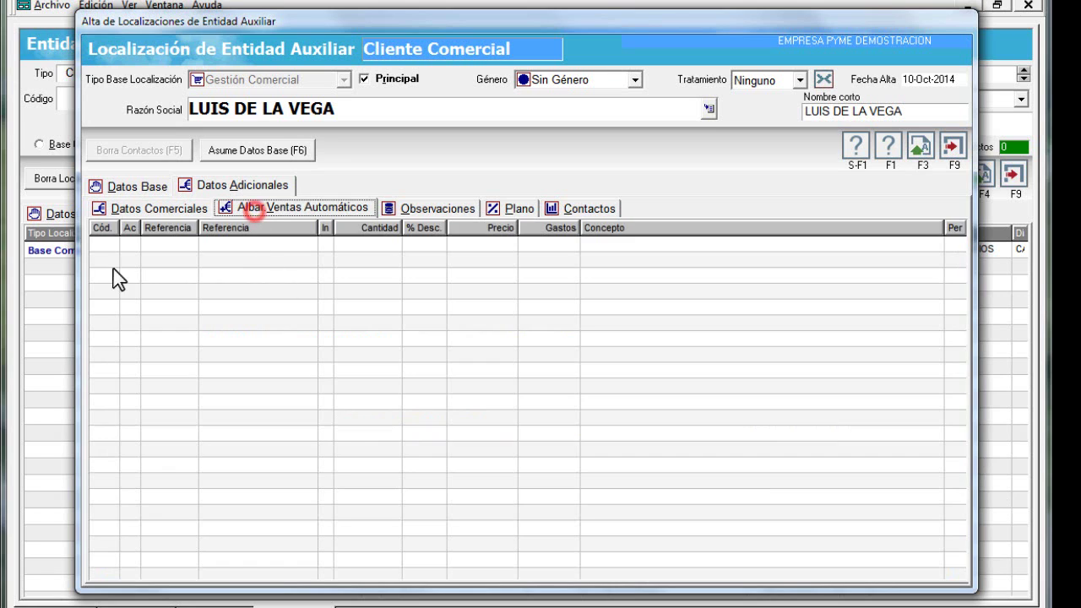
pyautogui.click(436, 209)
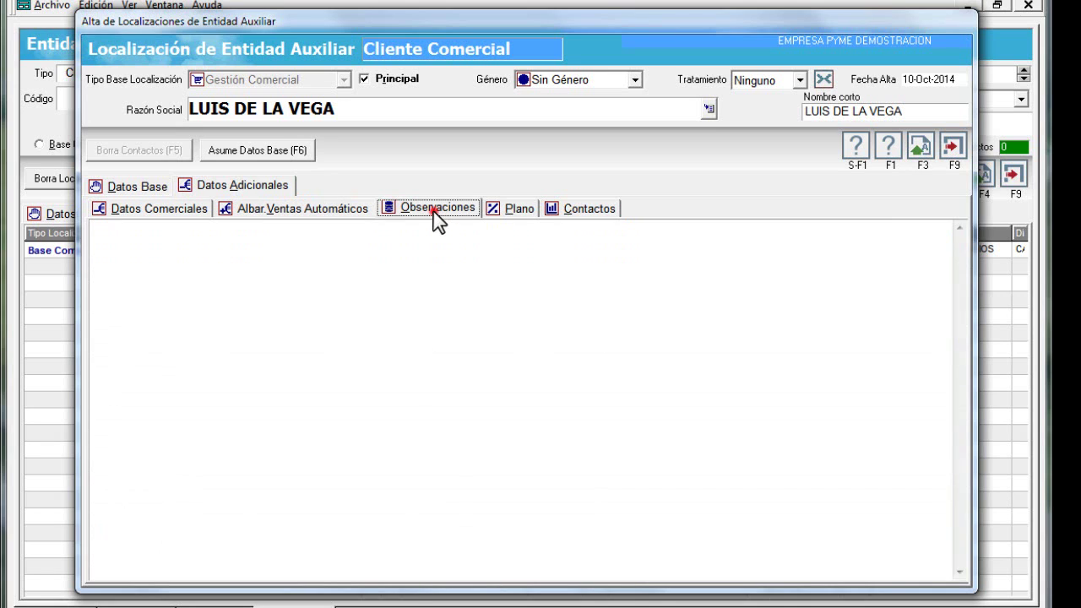
pyautogui.click(493, 210)
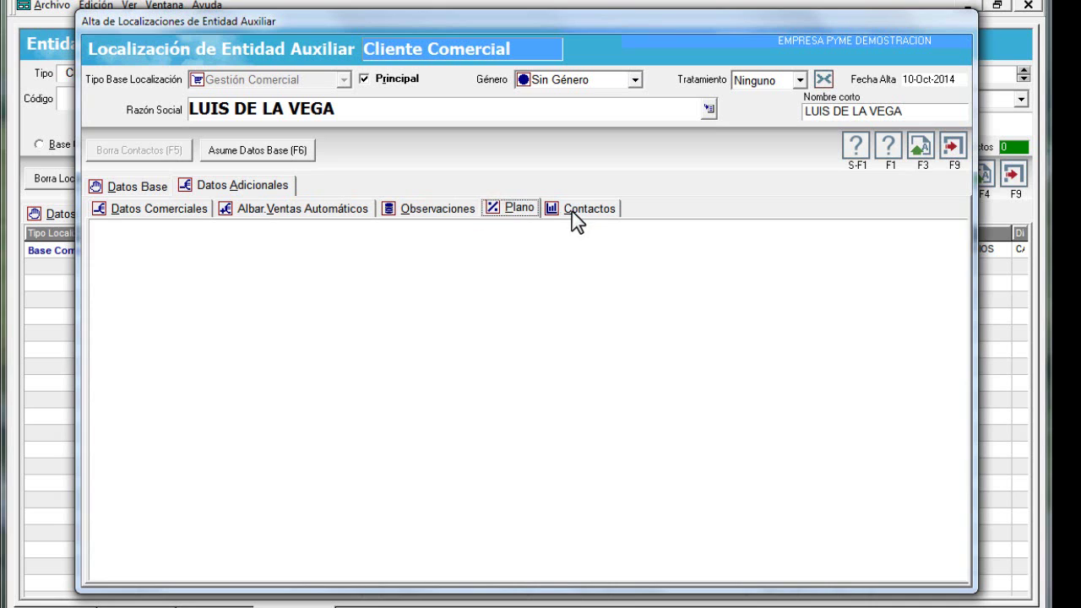
pyautogui.click(573, 212)
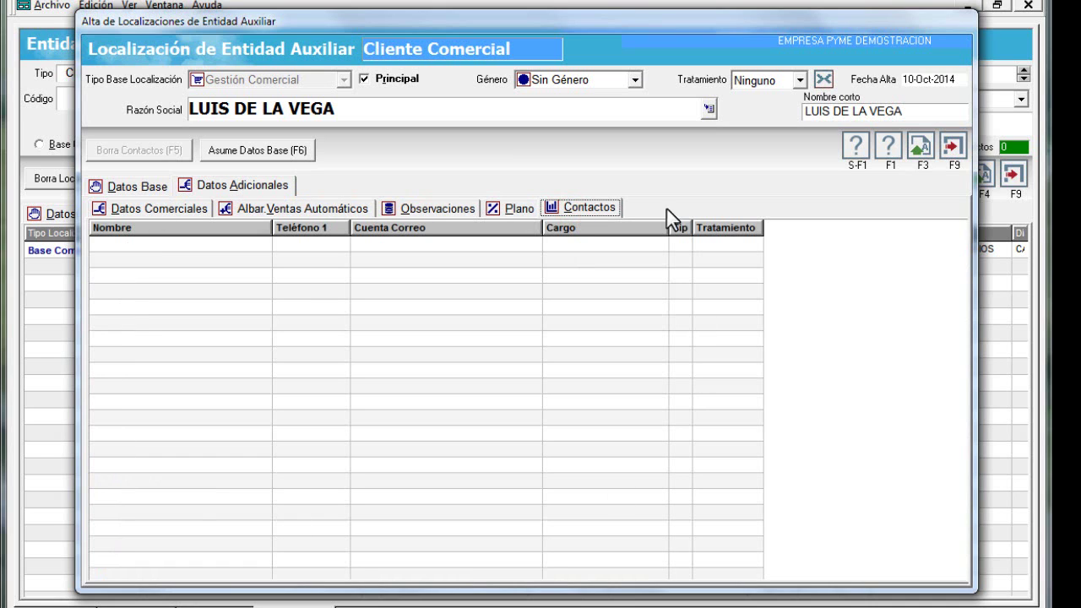
pyautogui.click(153, 209)
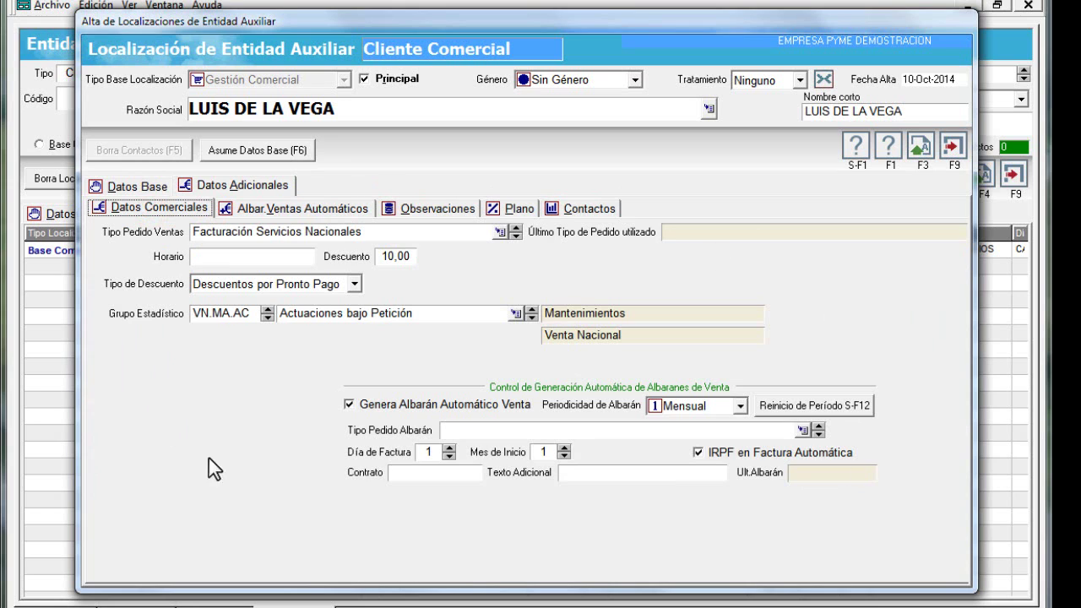
pyautogui.click(391, 403)
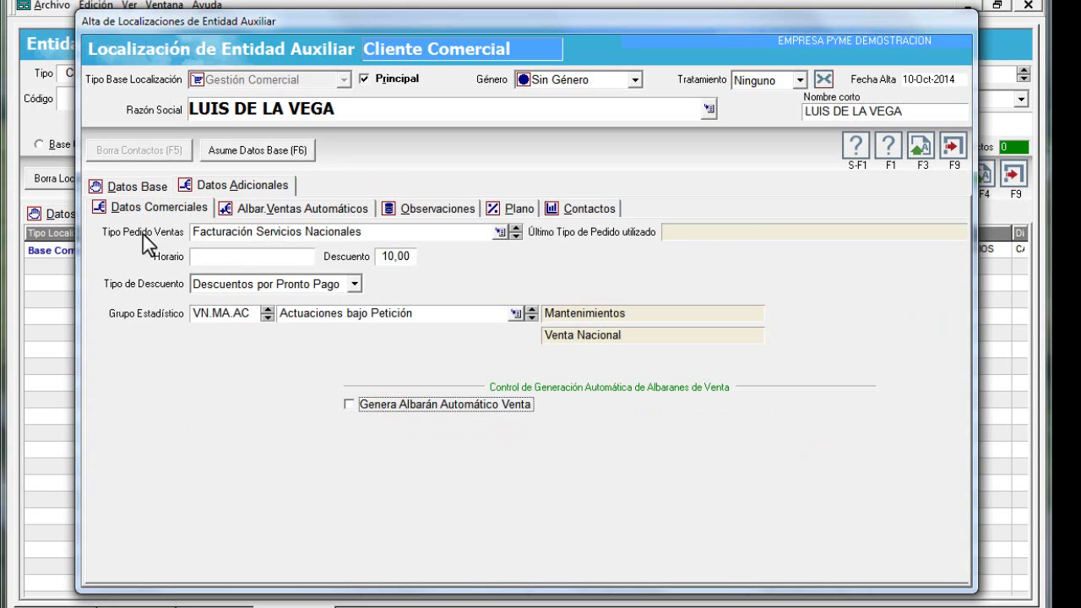
# Save the Gestión Comercial localization and check the Base Común and Gestión Comercial rows
pyautogui.click(919, 145)
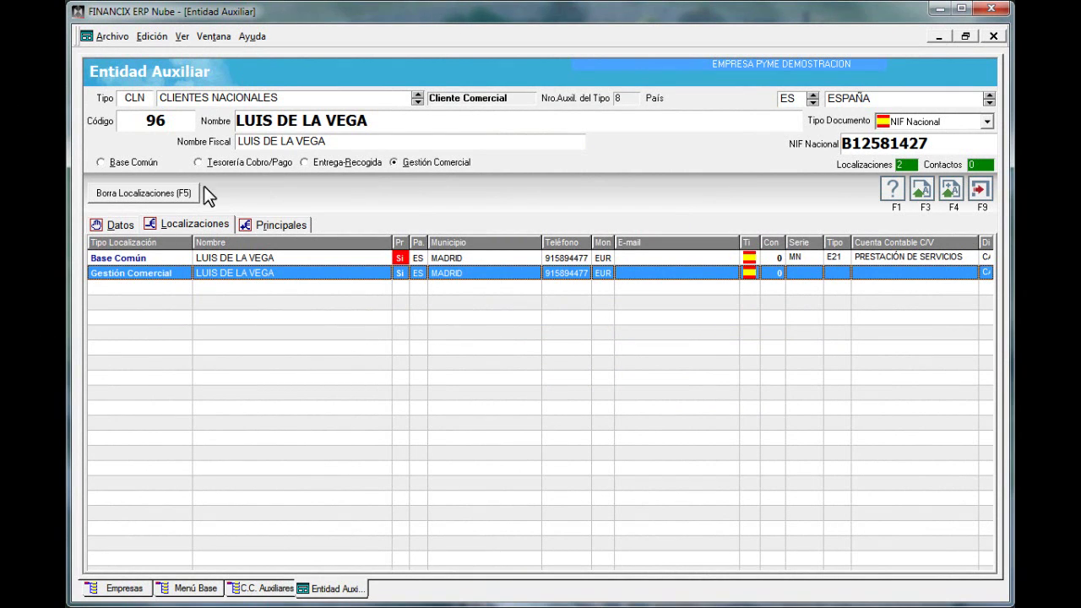
pyautogui.click(233, 253)
pyautogui.click(231, 275)
pyautogui.click(236, 260)
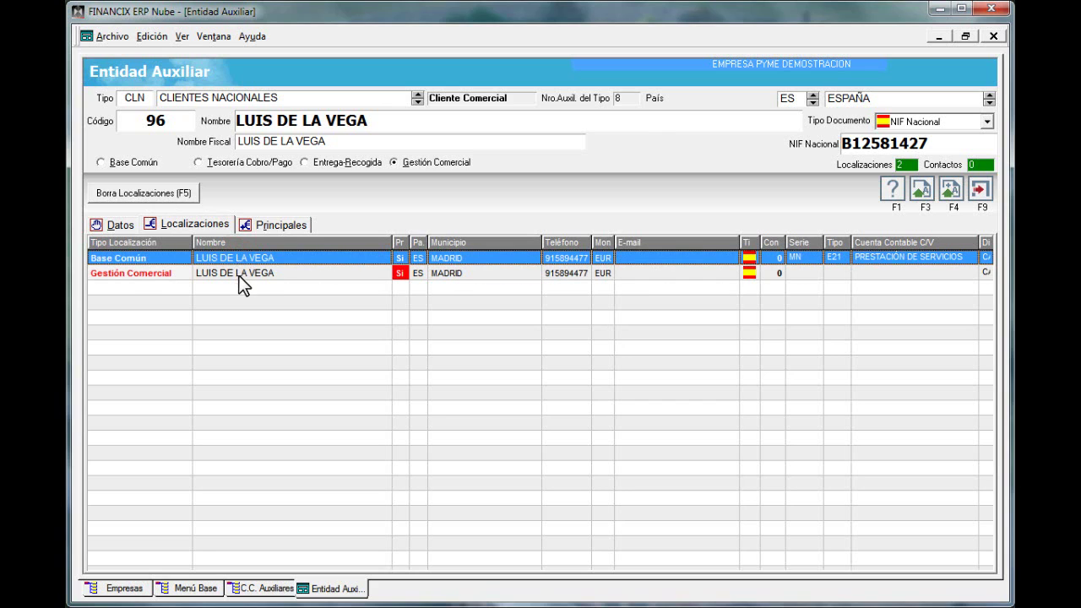
pyautogui.click(238, 276)
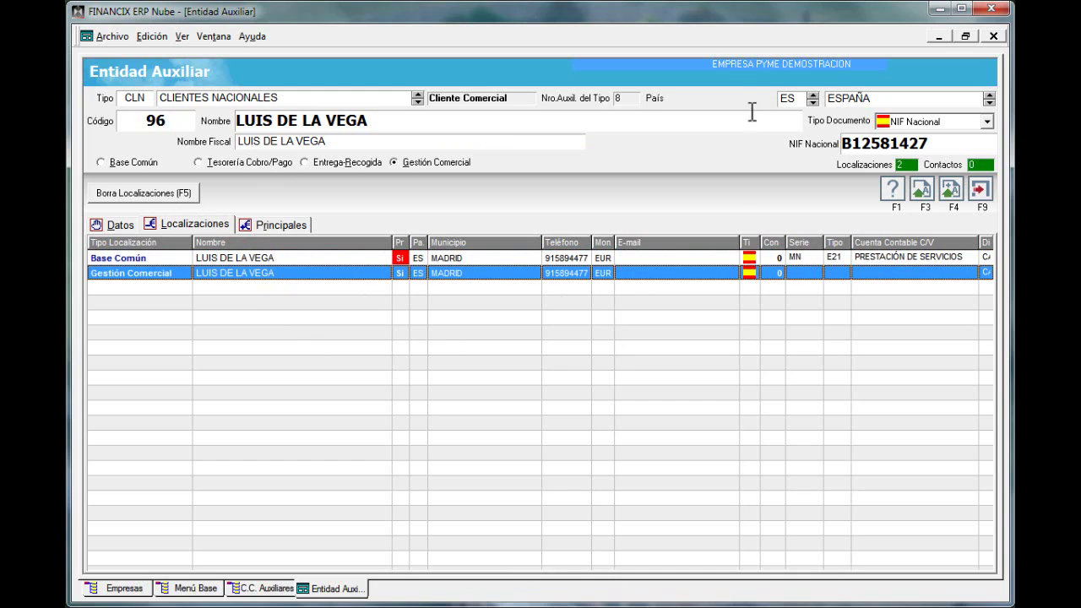
# Select Tesorería Cobro/Pago as localization type and clear the list selection
pyautogui.click(228, 161)
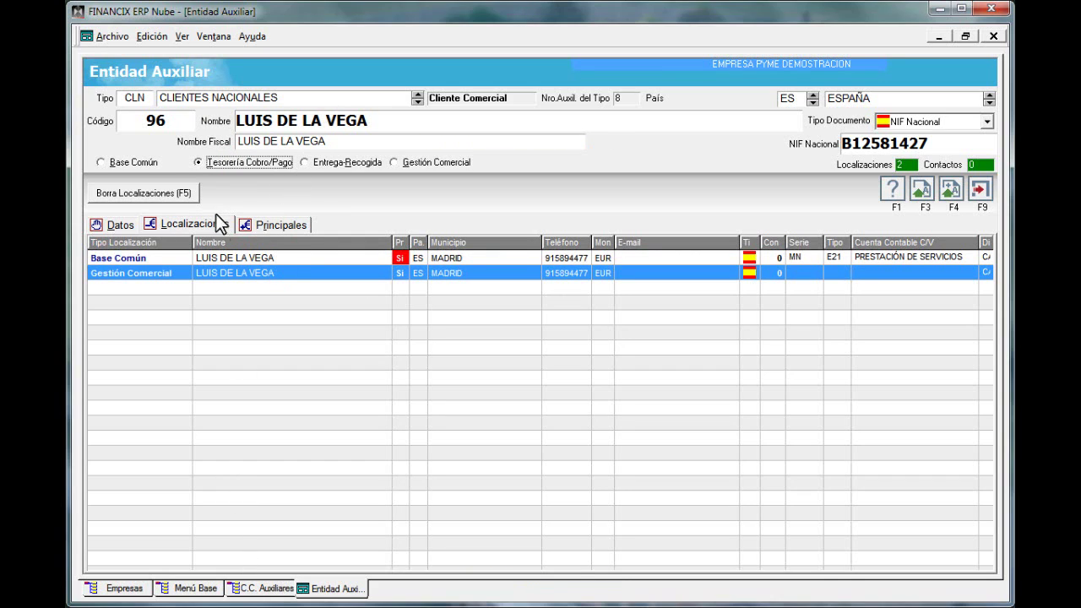
pyautogui.click(243, 165)
pyautogui.click(228, 301)
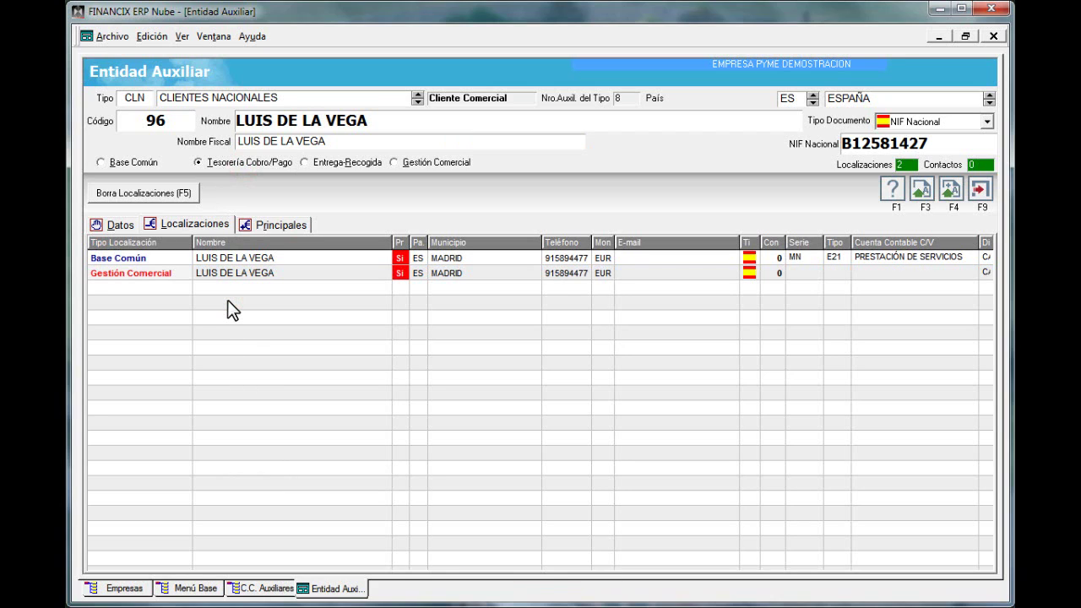
# Add a Tesorería Cobro/Pago localization copied from the base data and show its Datos Adicionales
pyautogui.rightClick(274, 342)
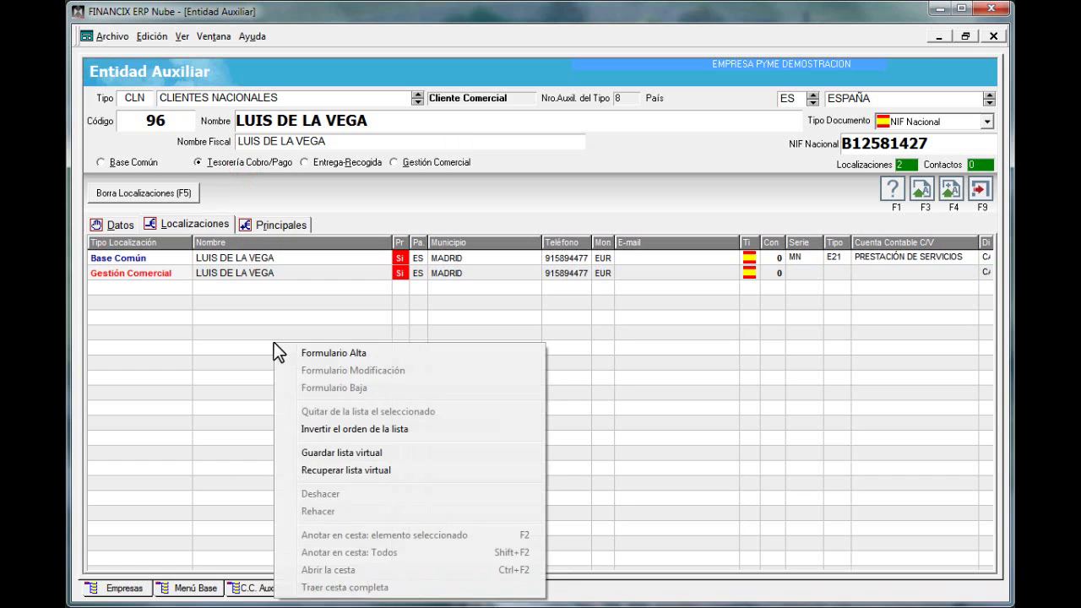
pyautogui.click(267, 301)
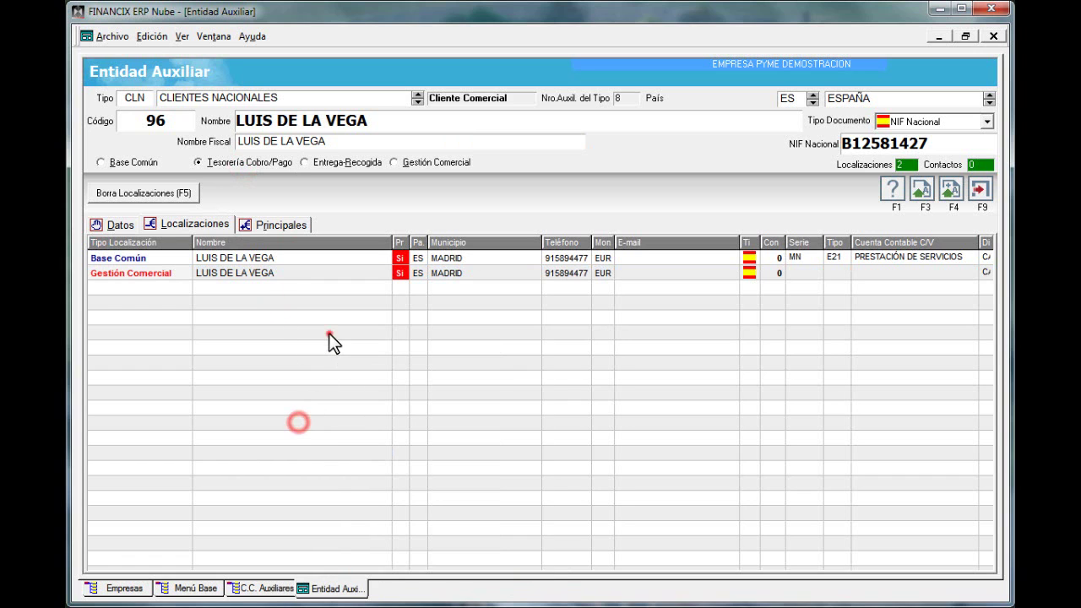
pyautogui.doubleClick(321, 421)
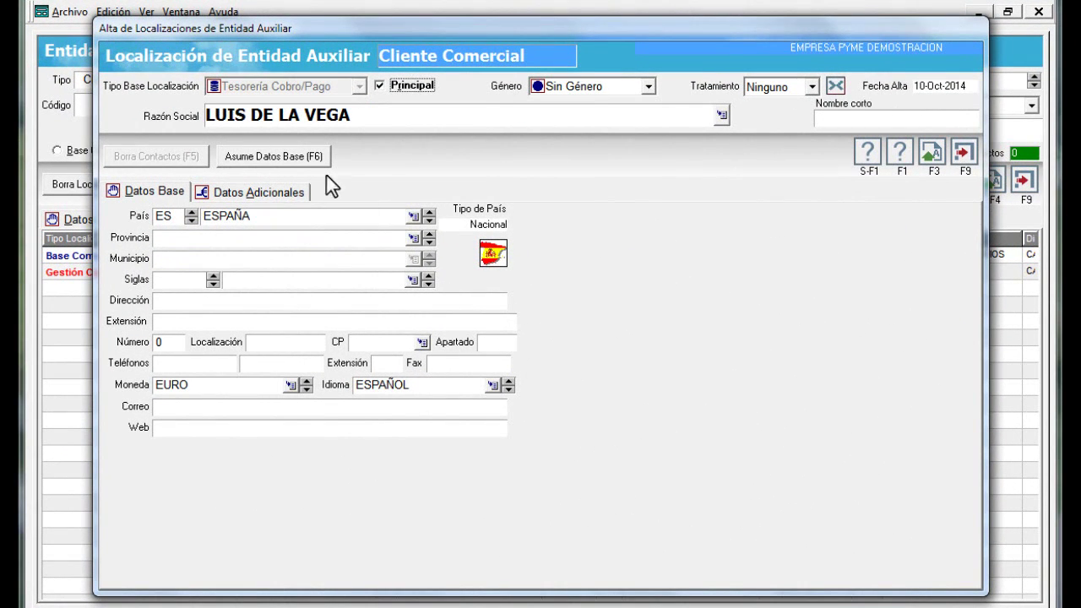
pyautogui.click(298, 156)
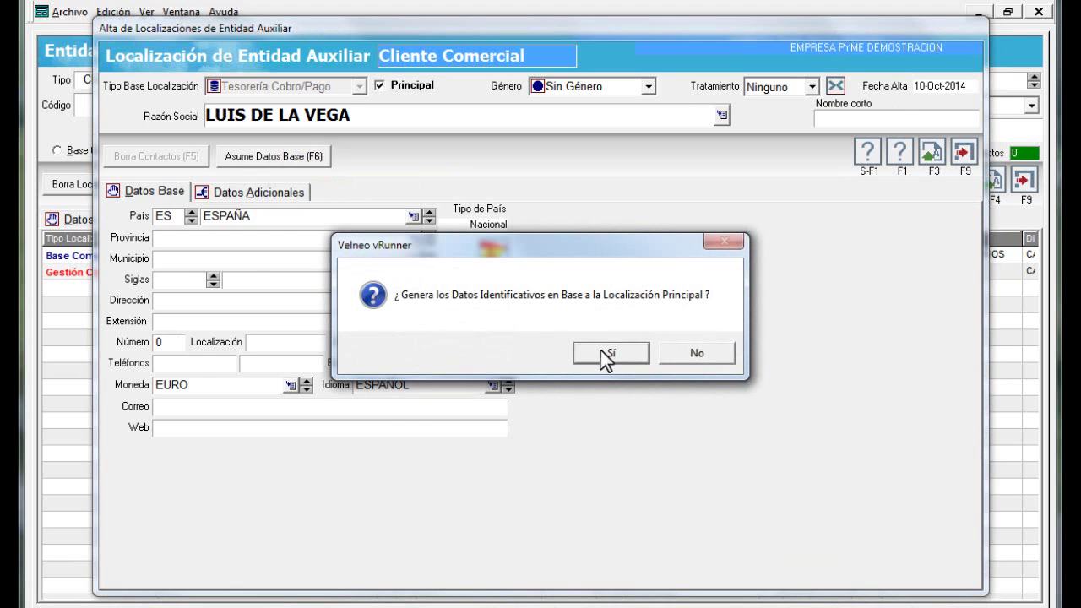
pyautogui.click(601, 353)
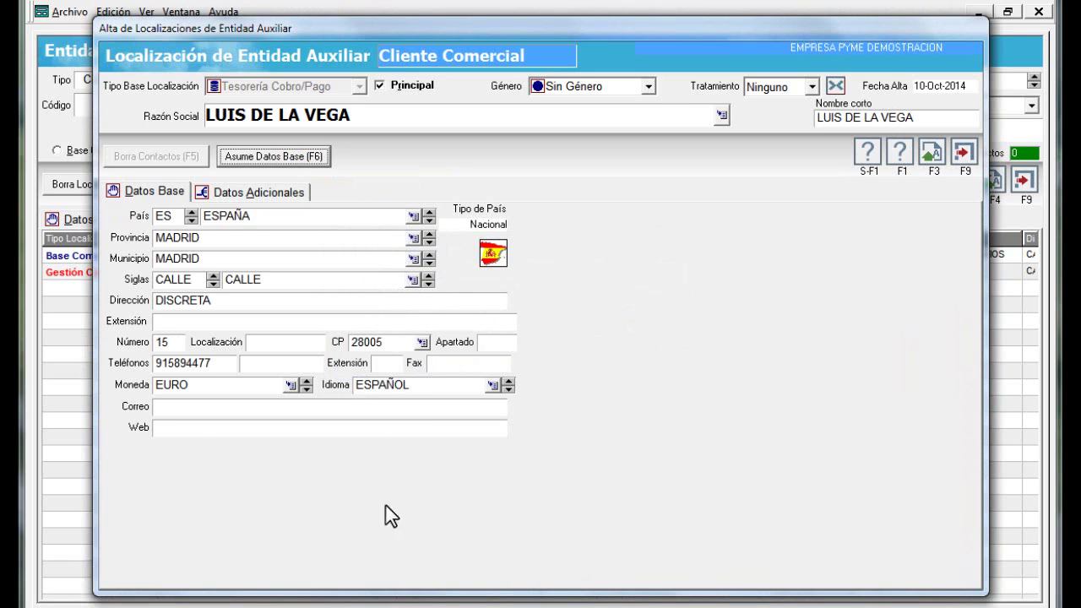
pyautogui.click(260, 193)
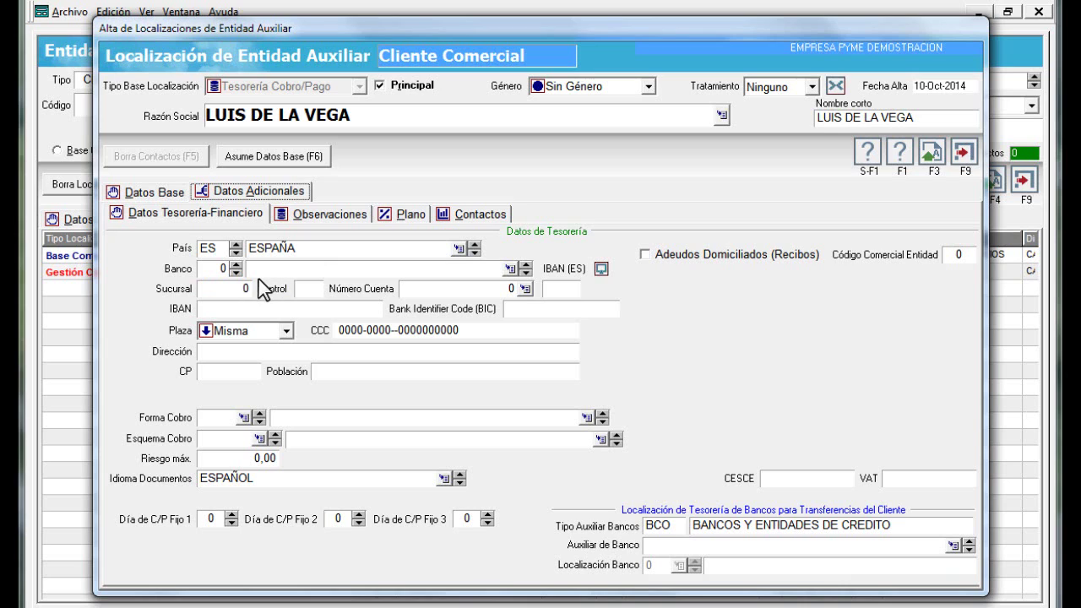
# Set the bank to Caja R. Ntra. Sra. del Rosario, S.C.A.C (ES3098) from the banks window
pyautogui.click(237, 270)
pyautogui.click(222, 270)
pyautogui.click(510, 269)
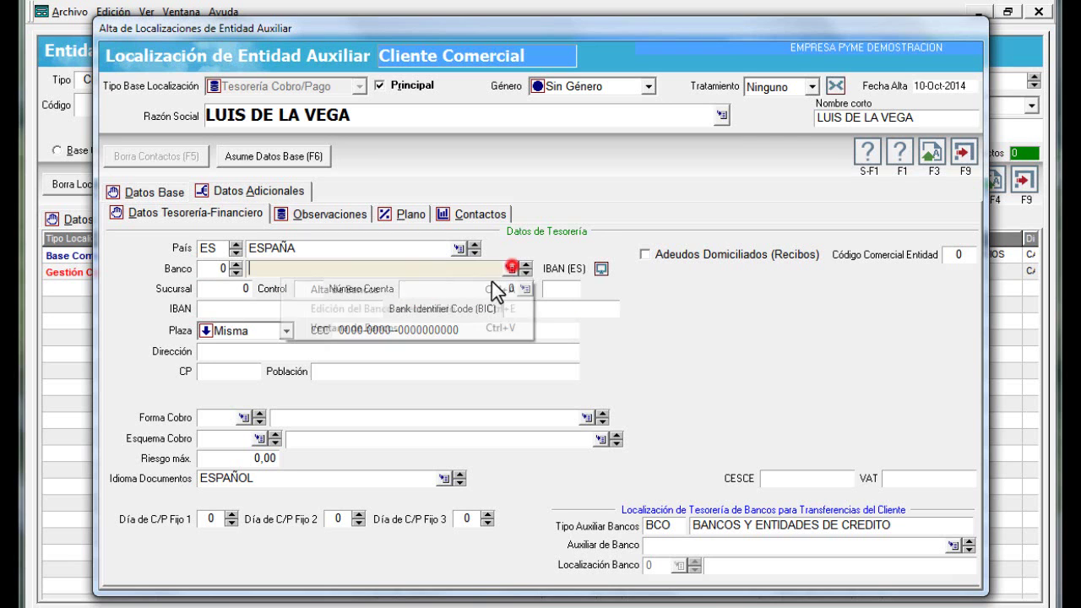
pyautogui.click(362, 329)
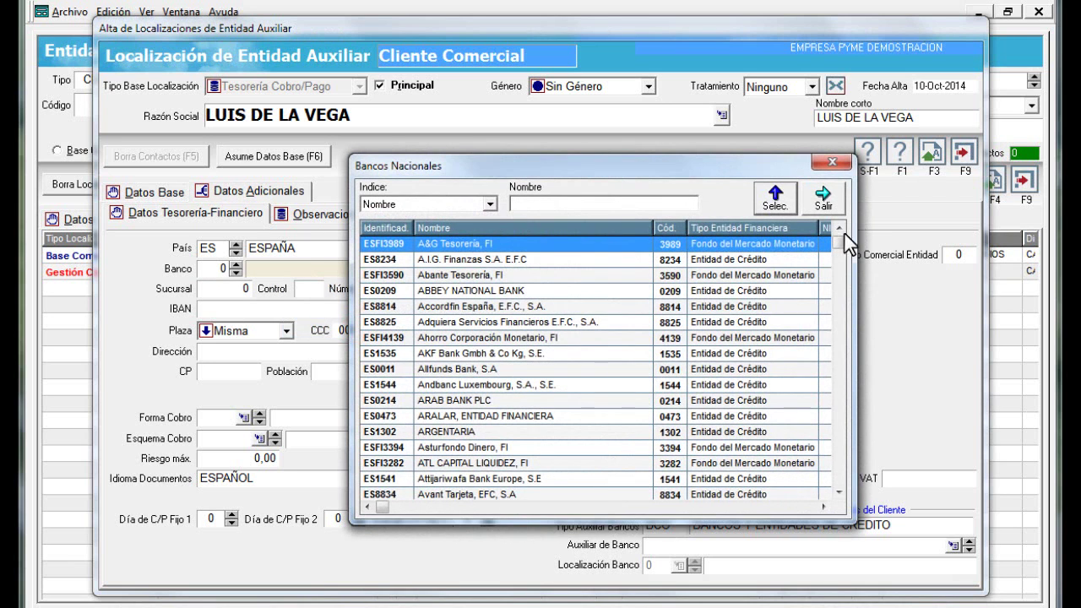
pyautogui.moveTo(840, 242); pyautogui.dragTo(819, 377)
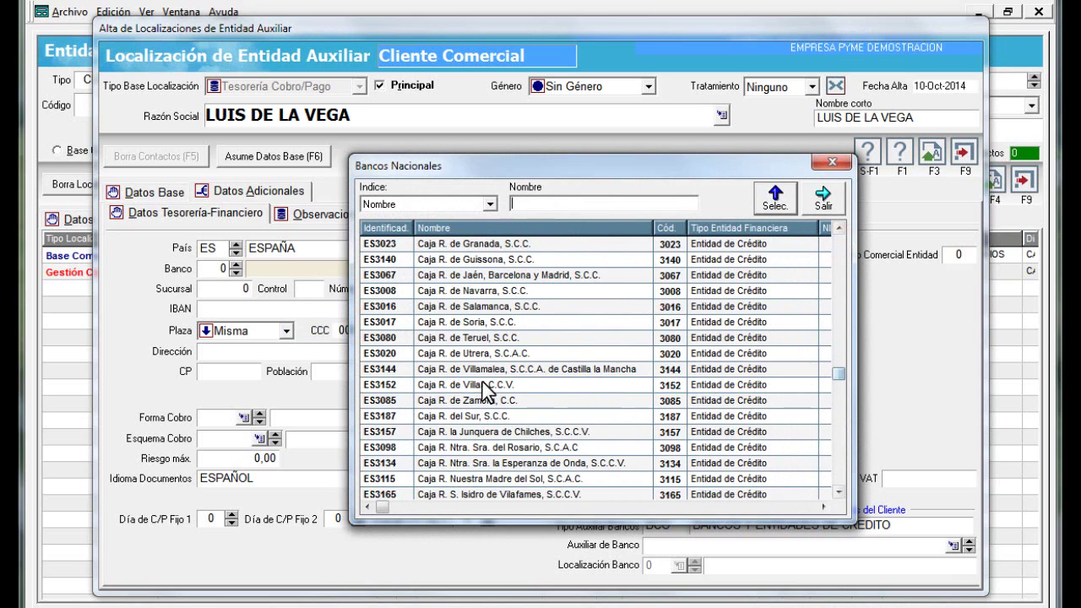
pyautogui.doubleClick(435, 449)
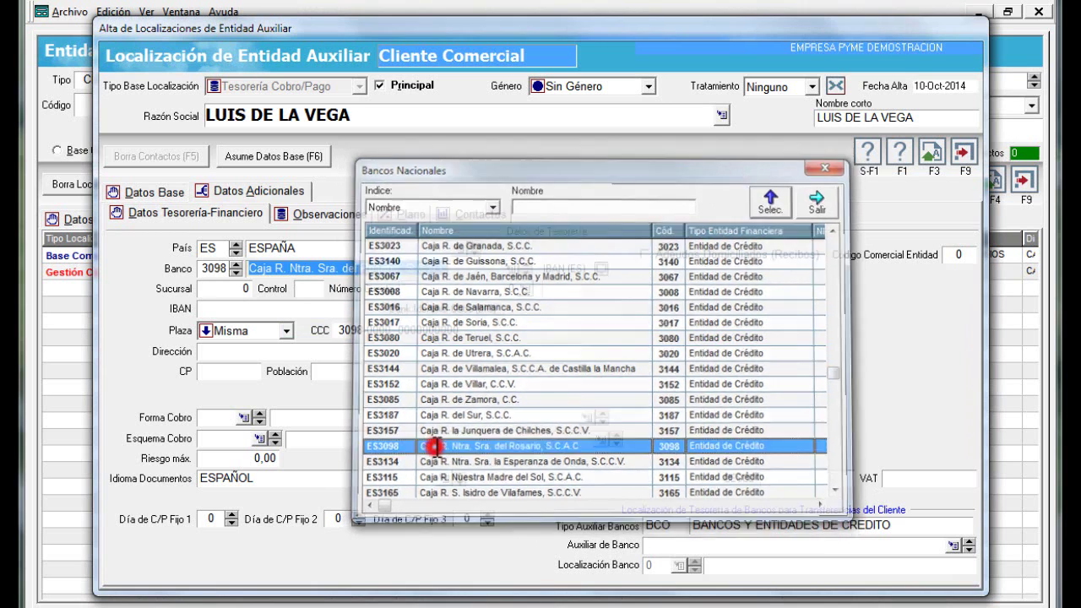
pyautogui.press('Tab')
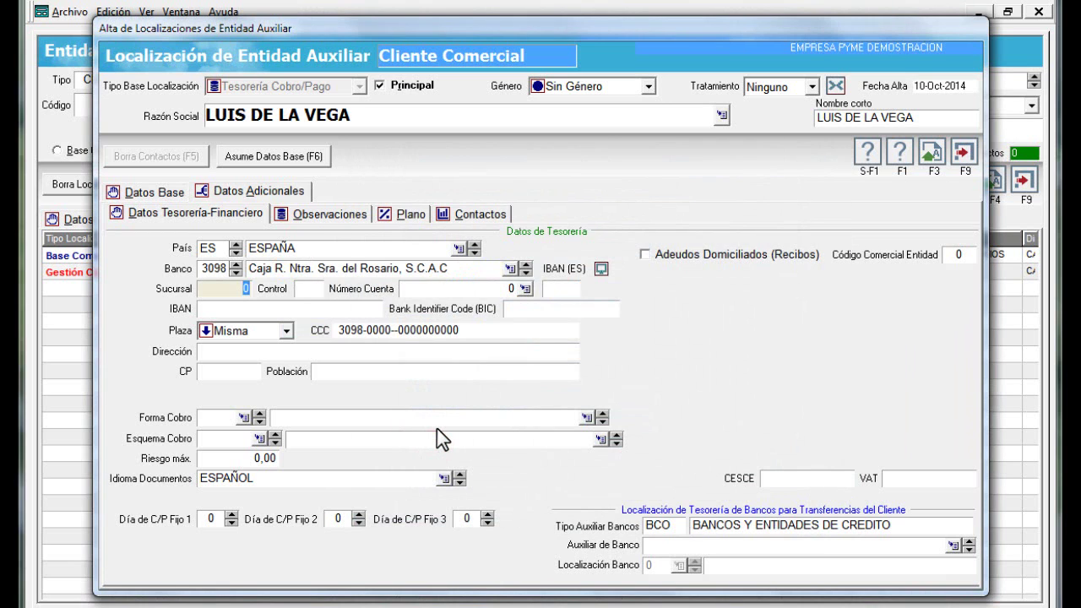
pyautogui.press('Tab')
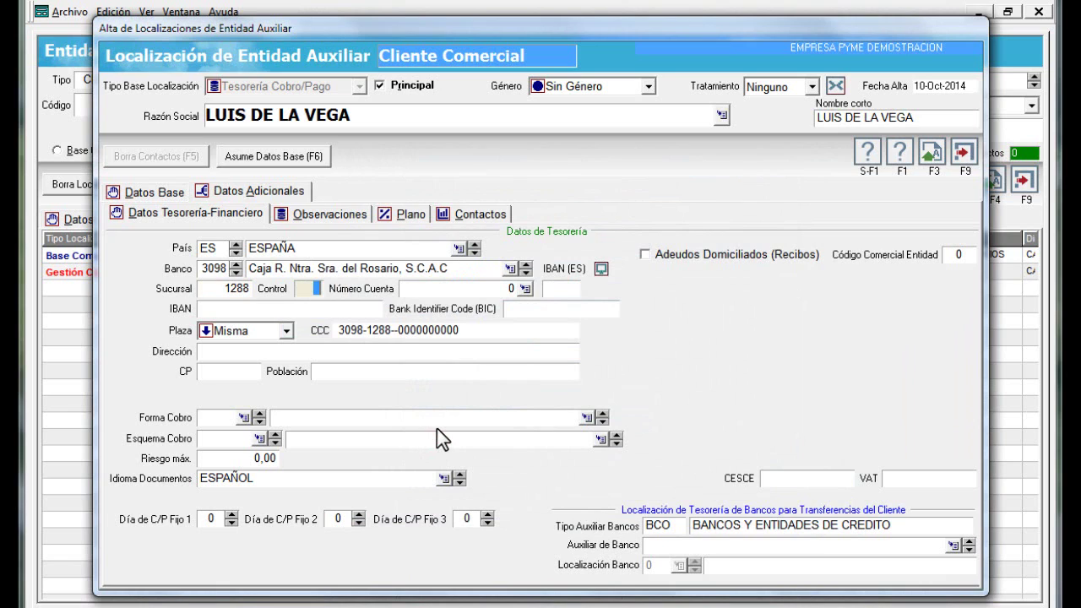
pyautogui.press('Tab')
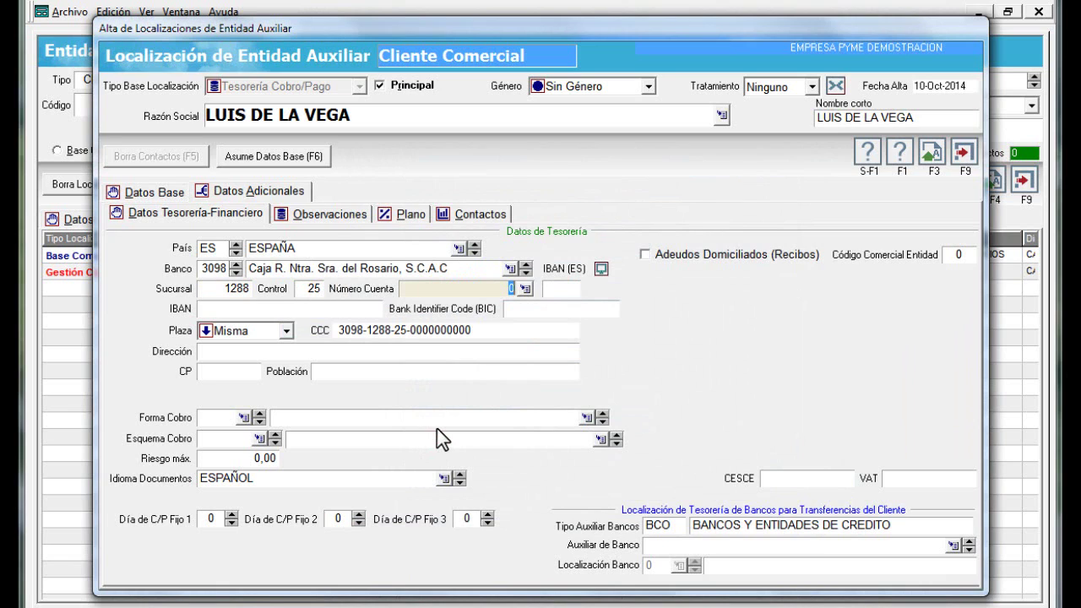
pyautogui.press('Tab')
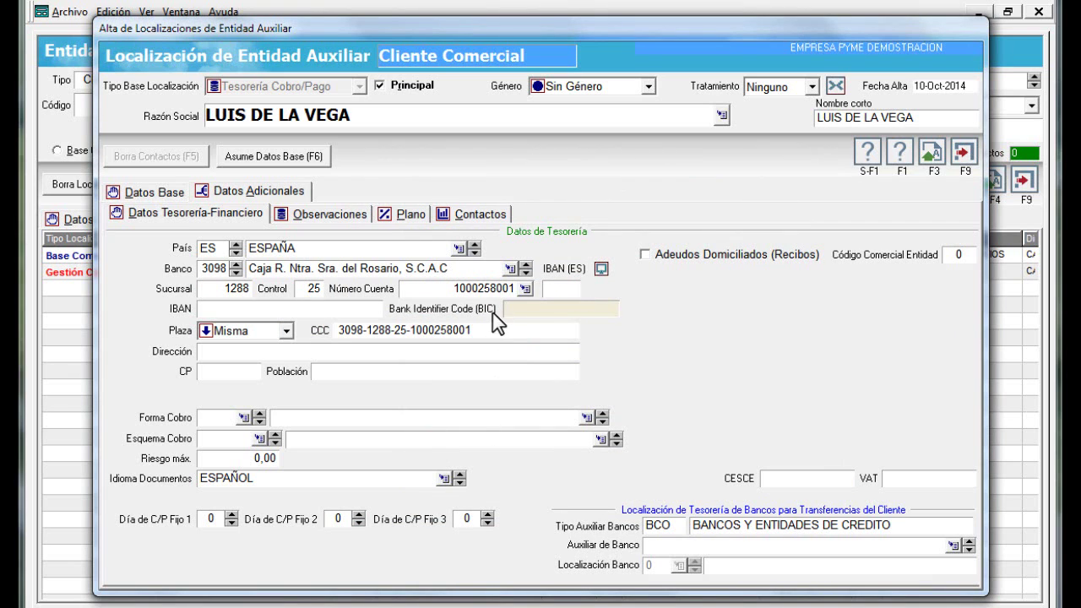
# Validate the CCC, dismiss the check-digit error, and correct the control digits to 24
pyautogui.click(525, 288)
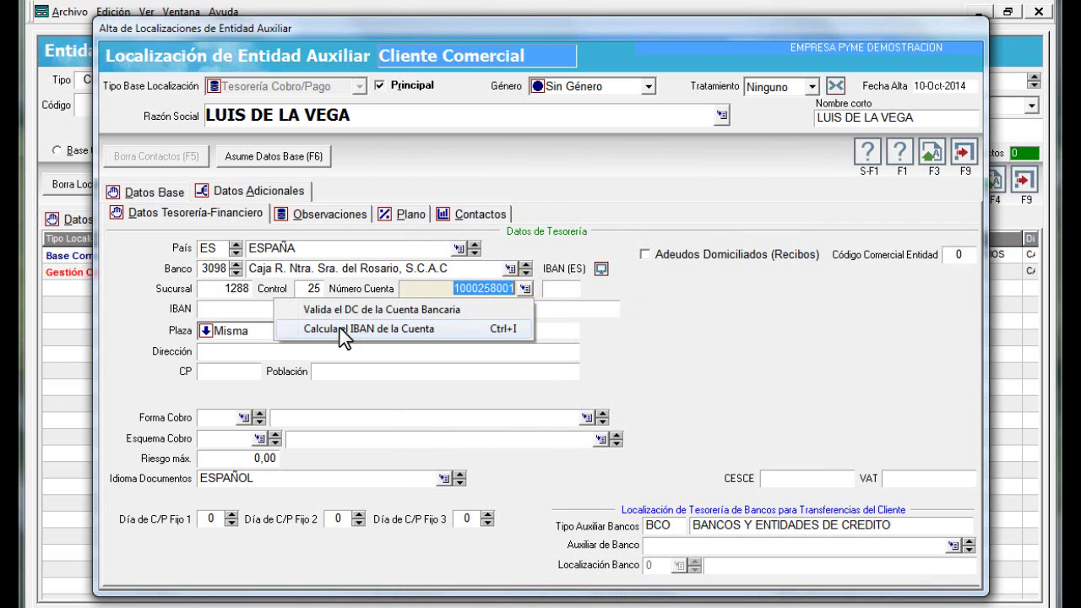
pyautogui.click(336, 312)
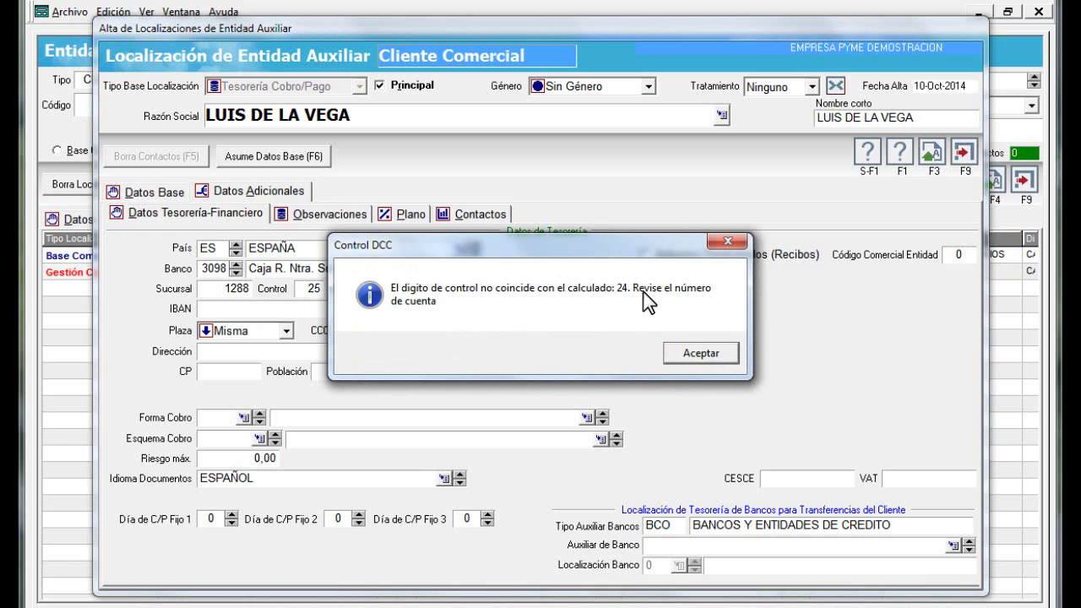
pyautogui.click(684, 352)
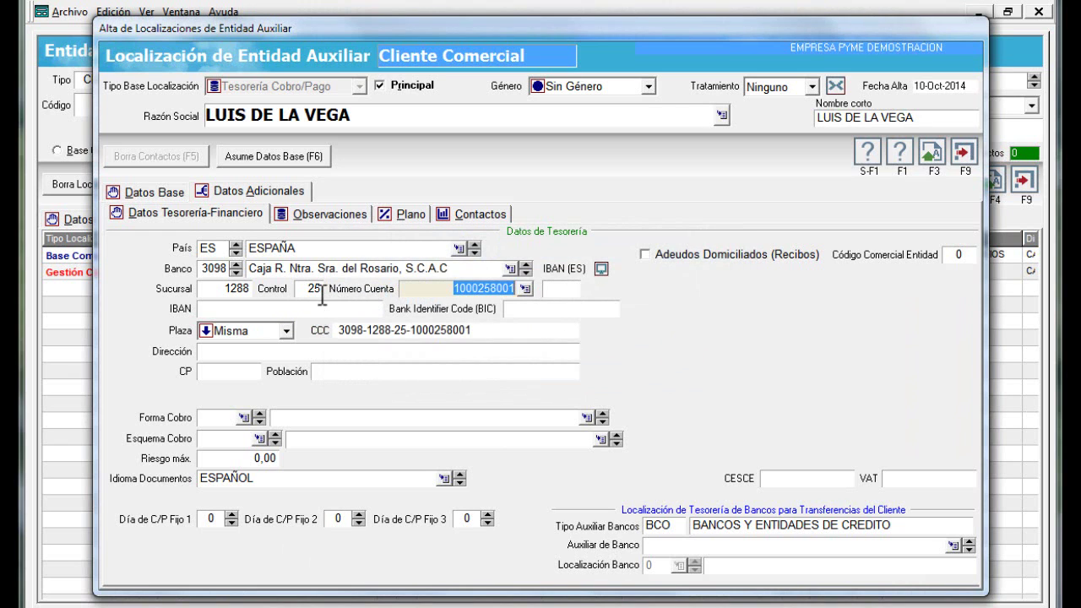
pyautogui.click(320, 292)
pyautogui.write('24')
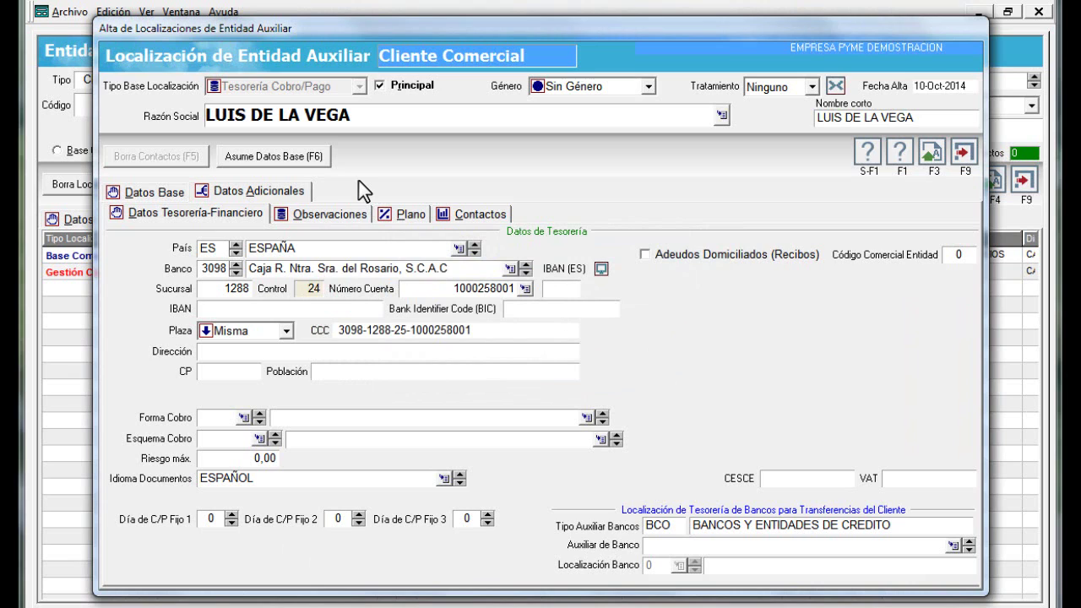
pyautogui.press('Tab')
pyautogui.press('Tab')
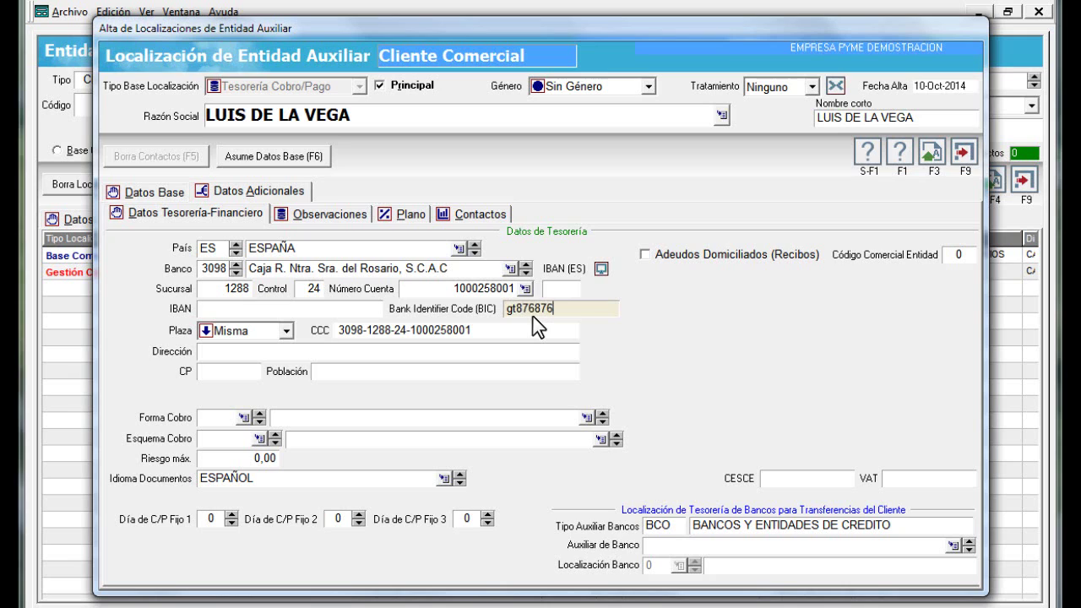
# Finish the BIC as FRT6666666, correcting the mistyped characters
pyautogui.write('8767')
pyautogui.press('BackSpace')
pyautogui.press('BackSpace')
pyautogui.press('BackSpace')
pyautogui.press('BackSpace')
pyautogui.press('BackSpace')
pyautogui.press('BackSpace')
pyautogui.press('BackSpace')
pyautogui.press('BackSpace')
pyautogui.press('BackSpace')
pyautogui.press('BackSpace')
pyautogui.press('BackSpace')
pyautogui.write('666')
pyautogui.press('Tab')
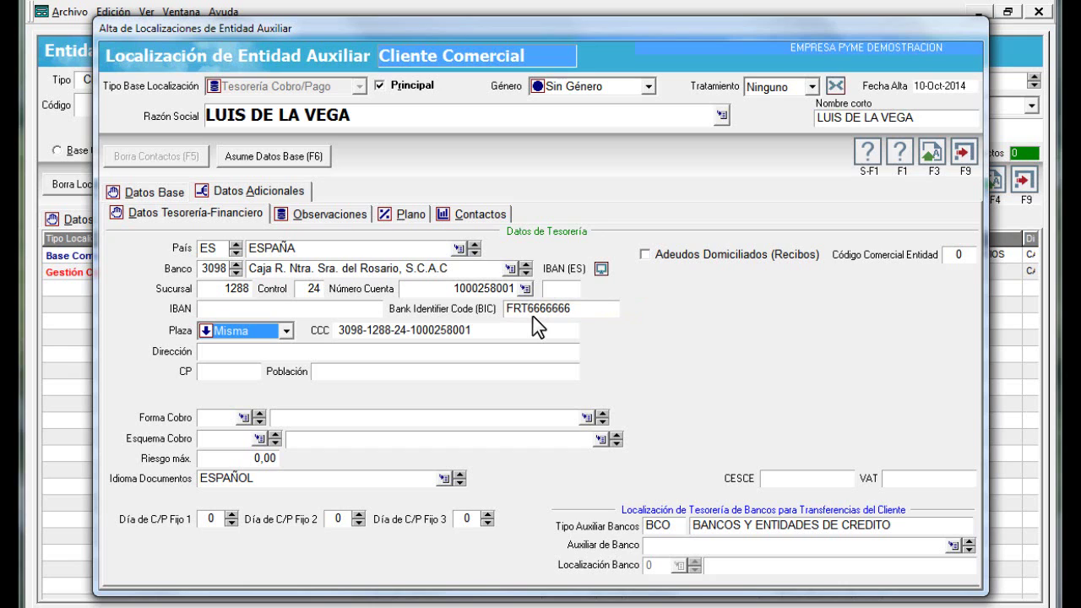
# Keep Plaza as Misma and step through address, postal code and Población (MADRID) to IBAN
pyautogui.click(287, 335)
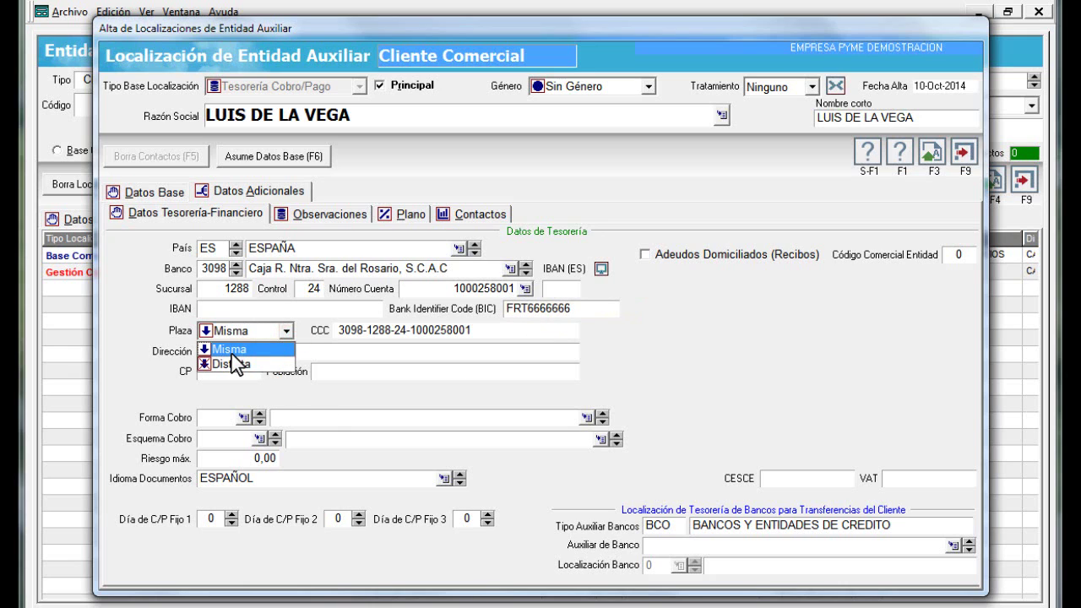
pyautogui.click(241, 350)
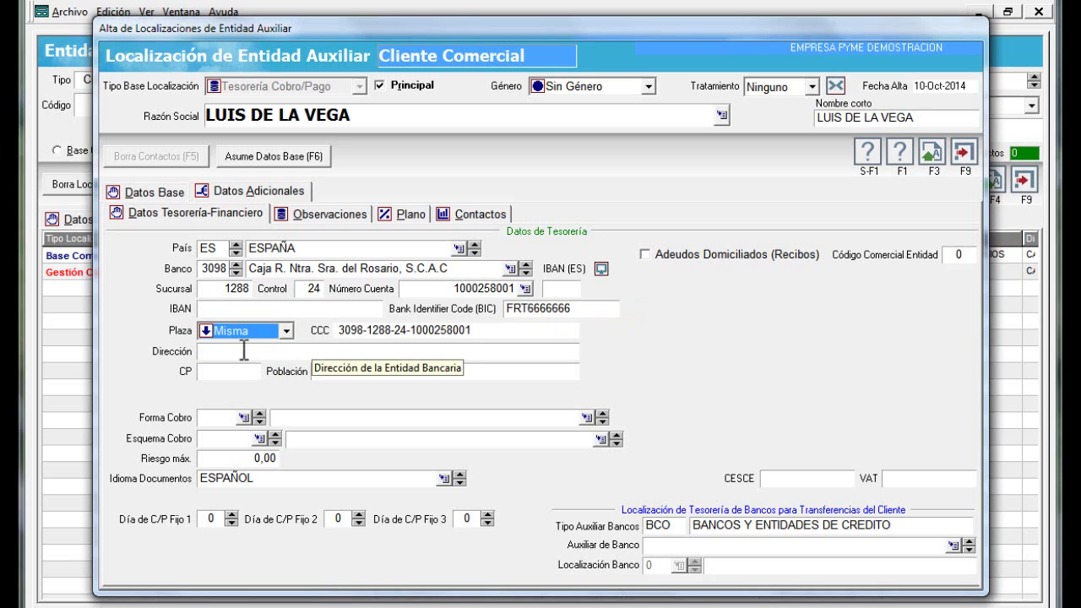
pyautogui.click(241, 351)
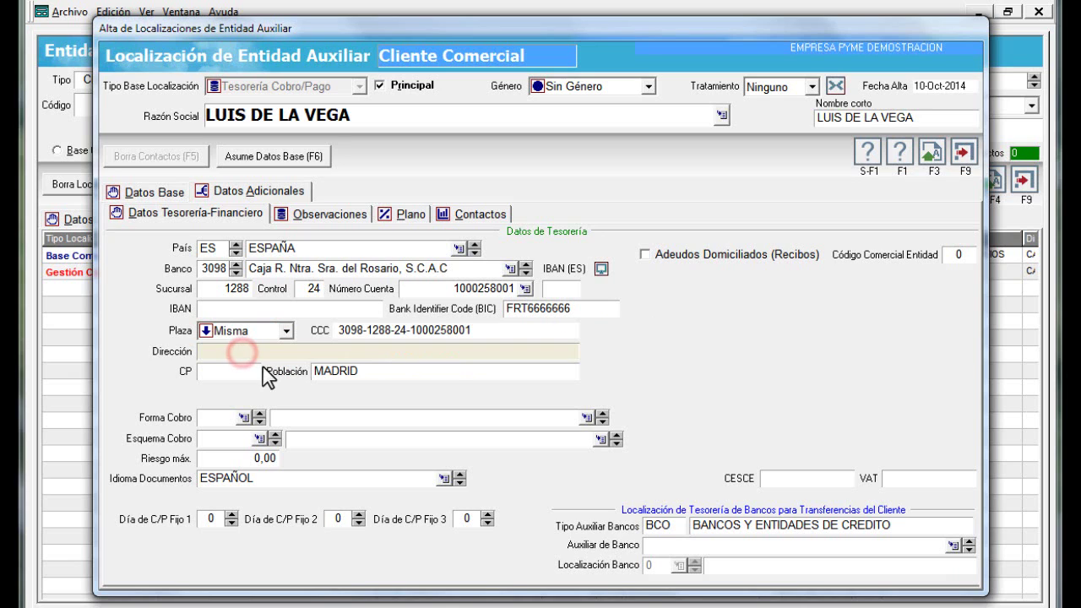
pyautogui.click(241, 372)
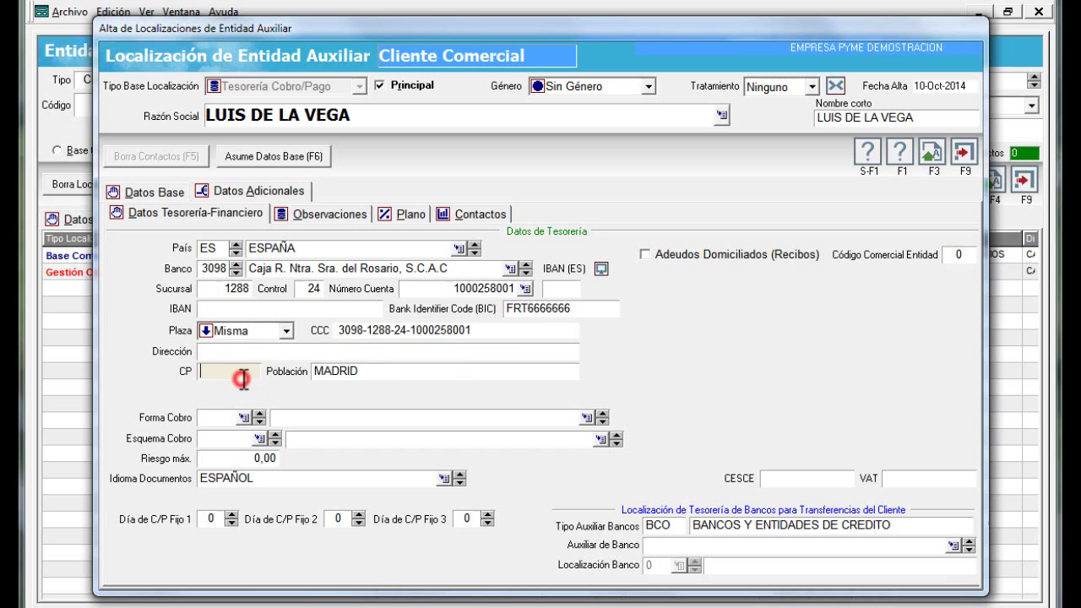
pyautogui.click(369, 372)
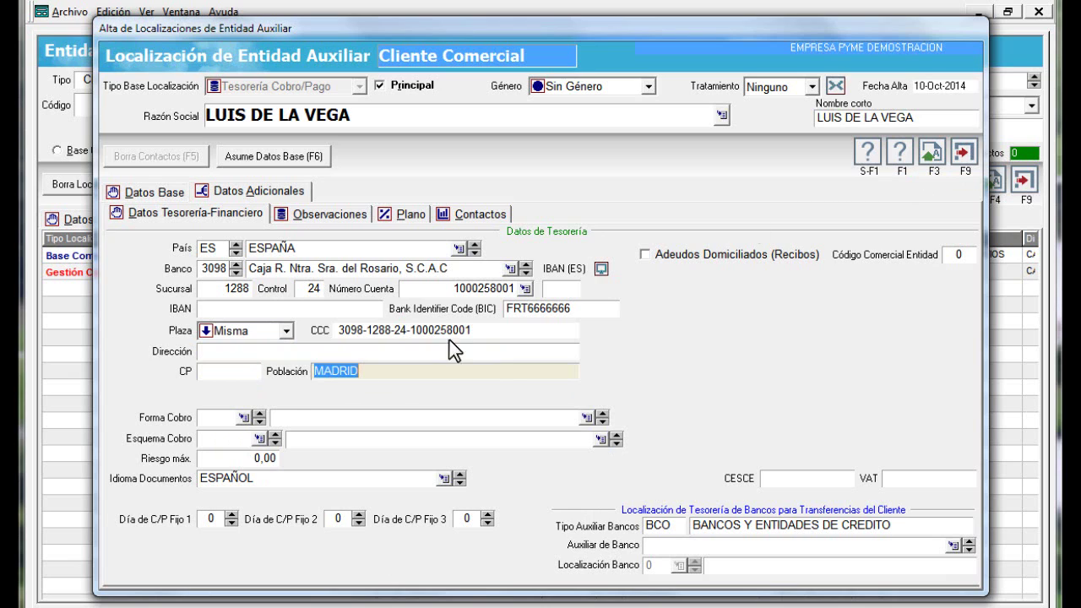
pyautogui.click(237, 311)
# Set Forma Cobro to TRF Transferencias from the payment methods window
pyautogui.rightClick(588, 417)
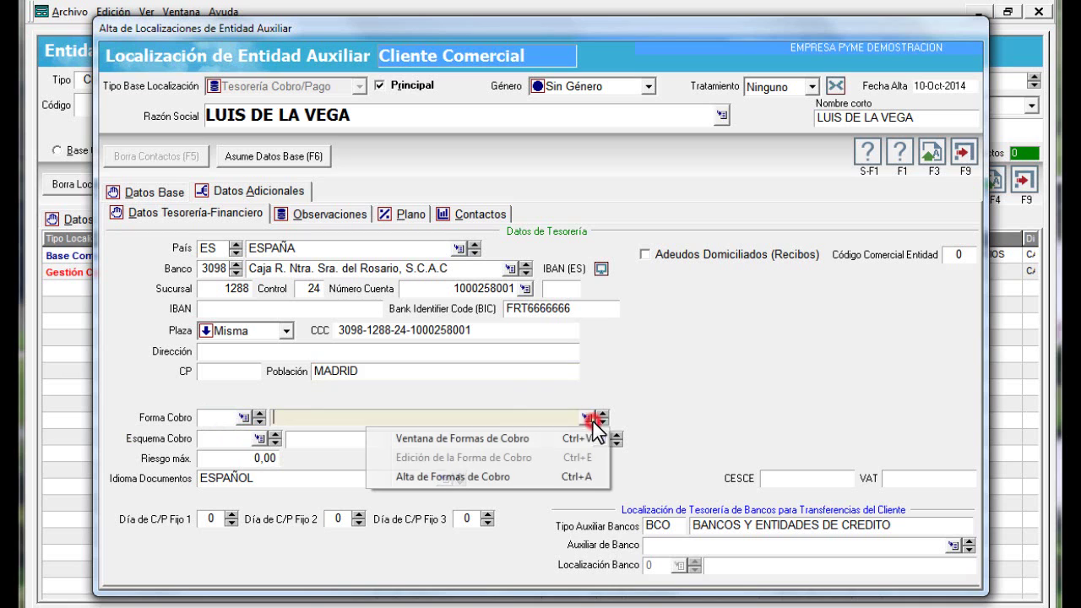
pyautogui.click(444, 438)
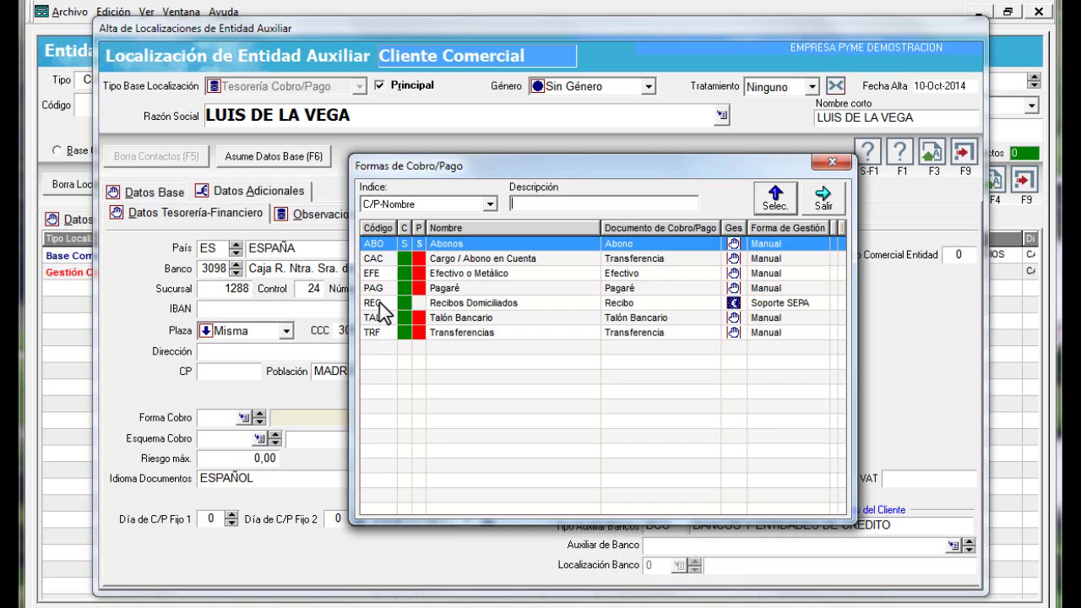
pyautogui.click(460, 306)
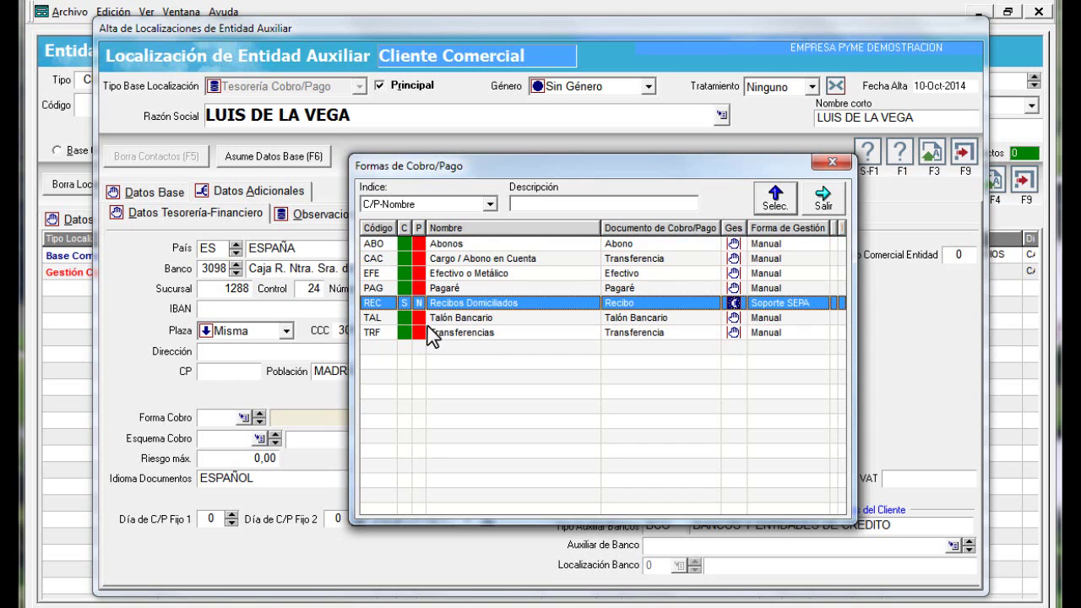
pyautogui.click(473, 333)
pyautogui.doubleClick(473, 334)
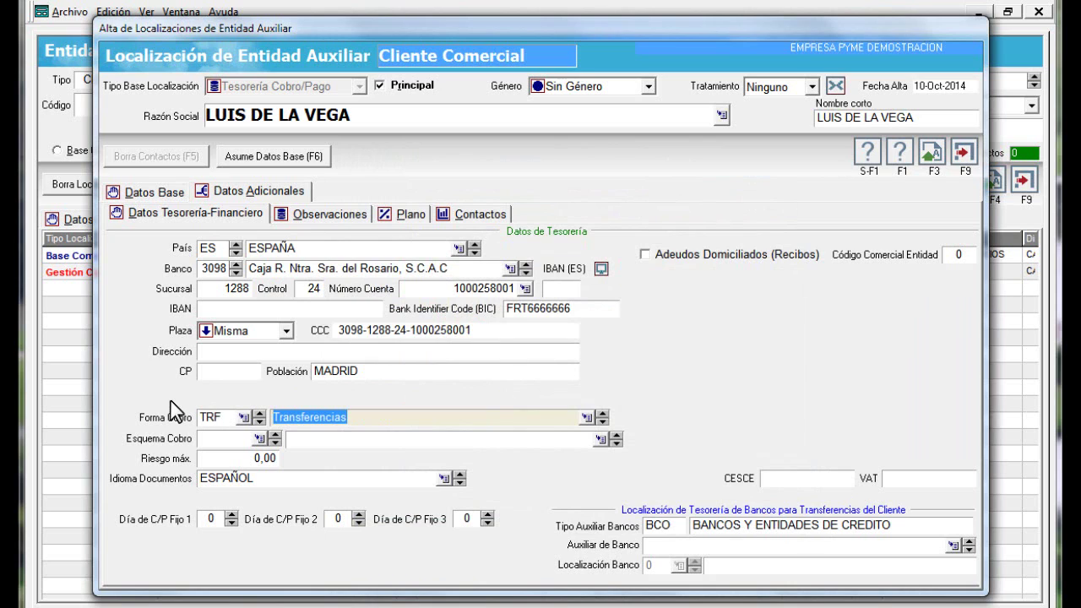
pyautogui.press('Tab')
pyautogui.press('Tab')
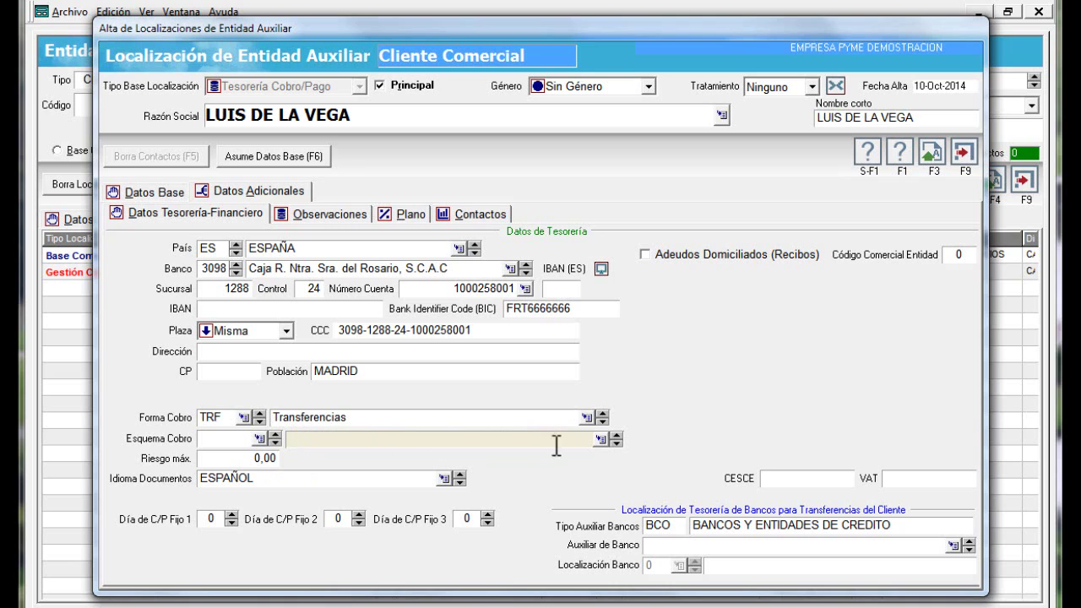
# Choose the TRAN30 TRANSFERENCIA 30 DIAS payment scheme and enter a 15.000,00 maximum risk
pyautogui.click(599, 440)
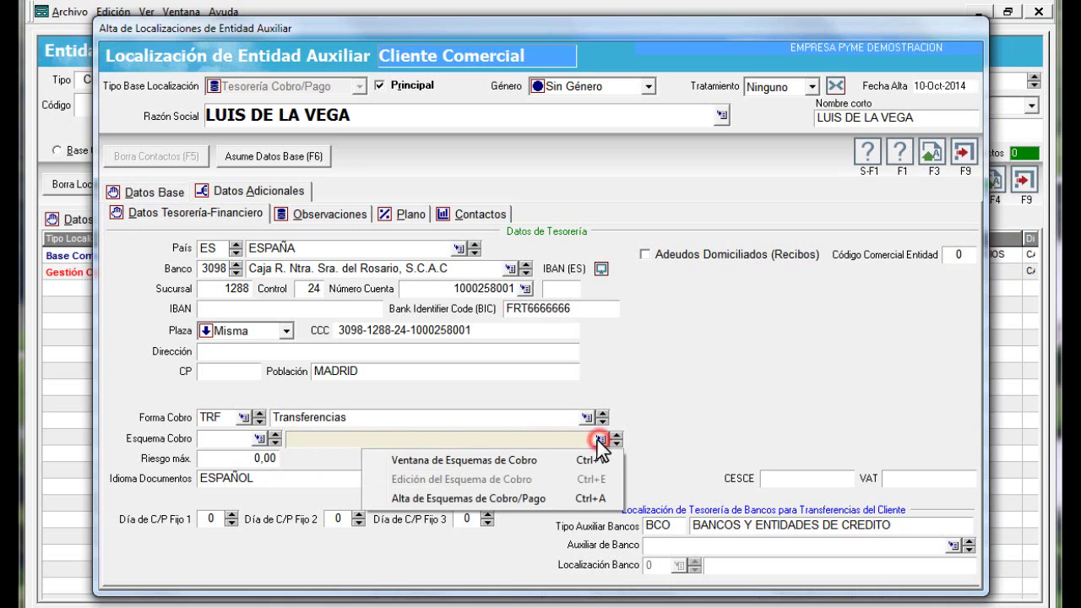
pyautogui.click(478, 460)
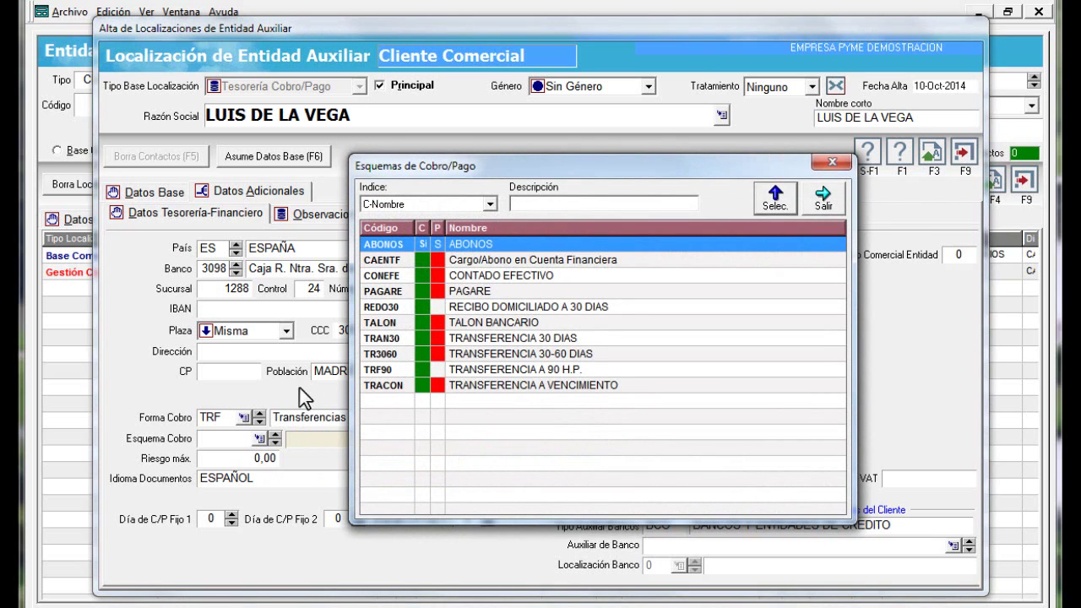
pyautogui.doubleClick(384, 339)
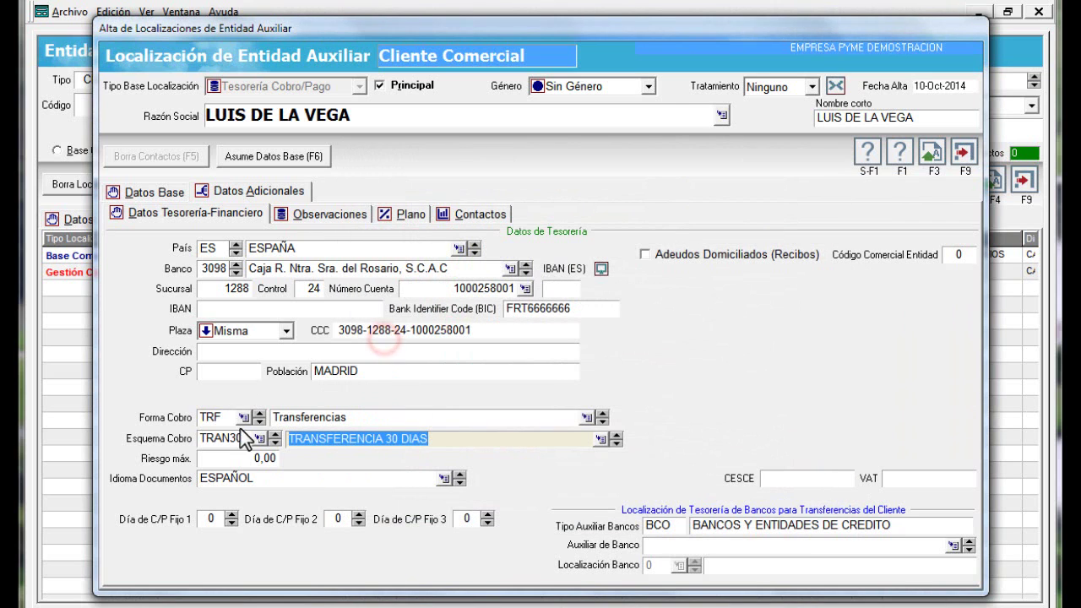
pyautogui.press('Tab')
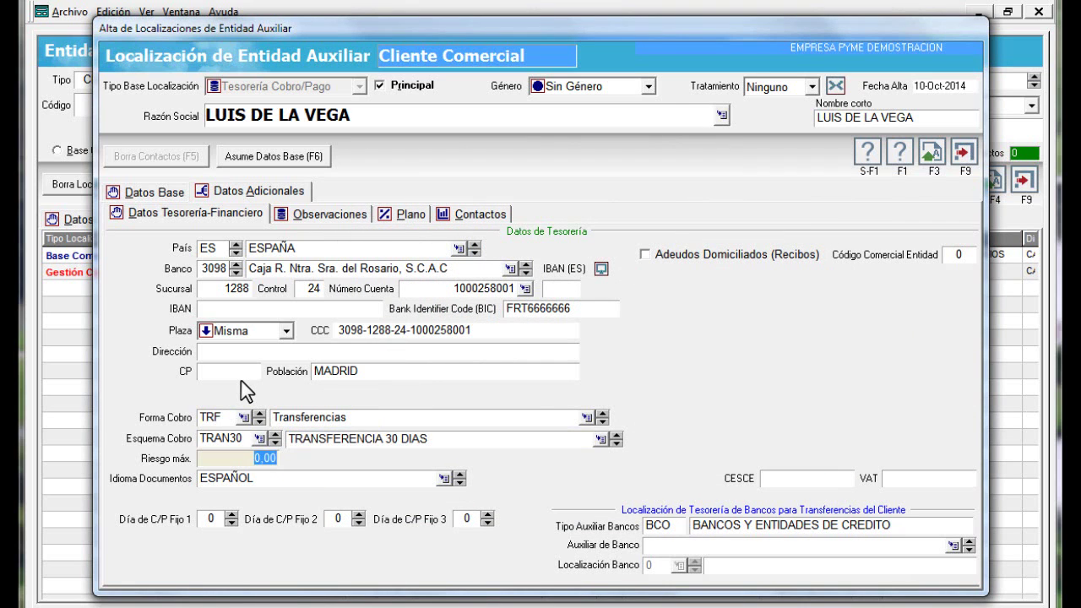
pyautogui.write('15000')
pyautogui.press('Tab')
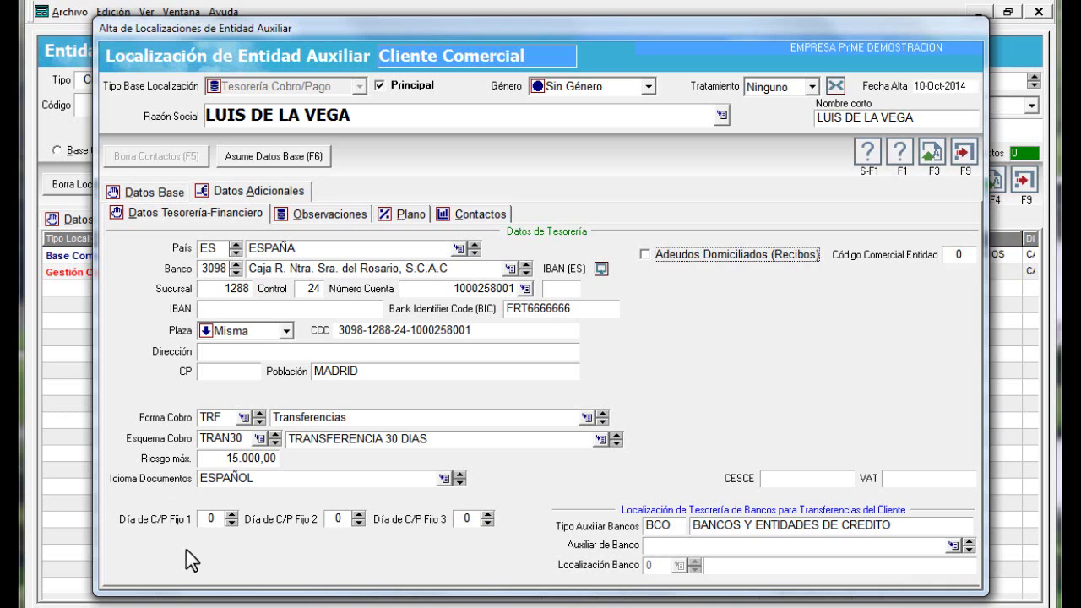
# Set the fixed payment days to 6 and 20, then check the CESCE and VAT fields
pyautogui.click(232, 516)
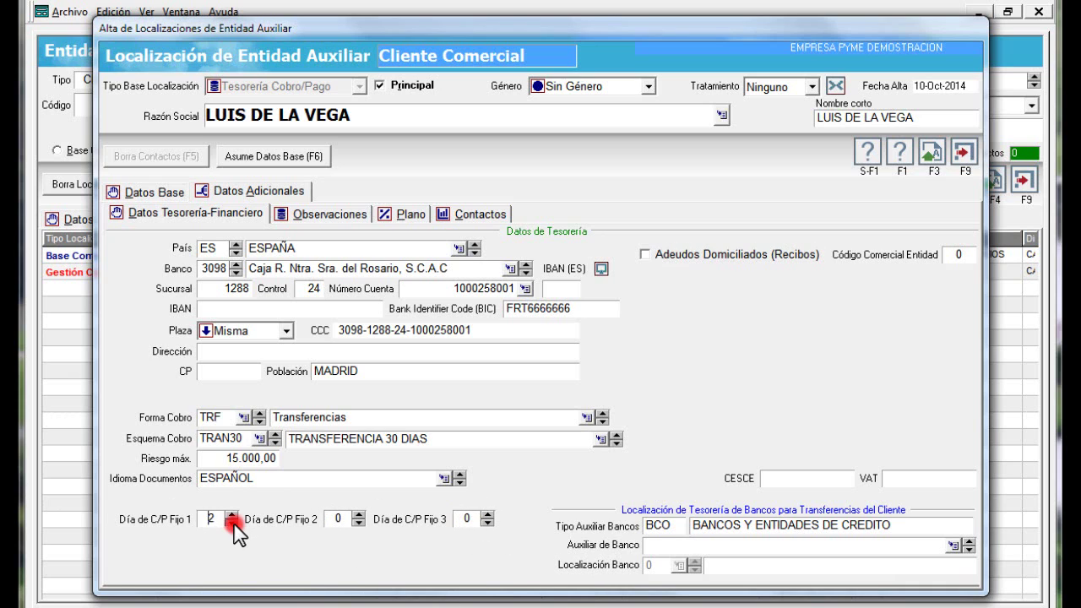
pyautogui.click(231, 517)
pyautogui.click(232, 516)
pyautogui.click(231, 516)
pyautogui.click(231, 516)
pyautogui.click(231, 516)
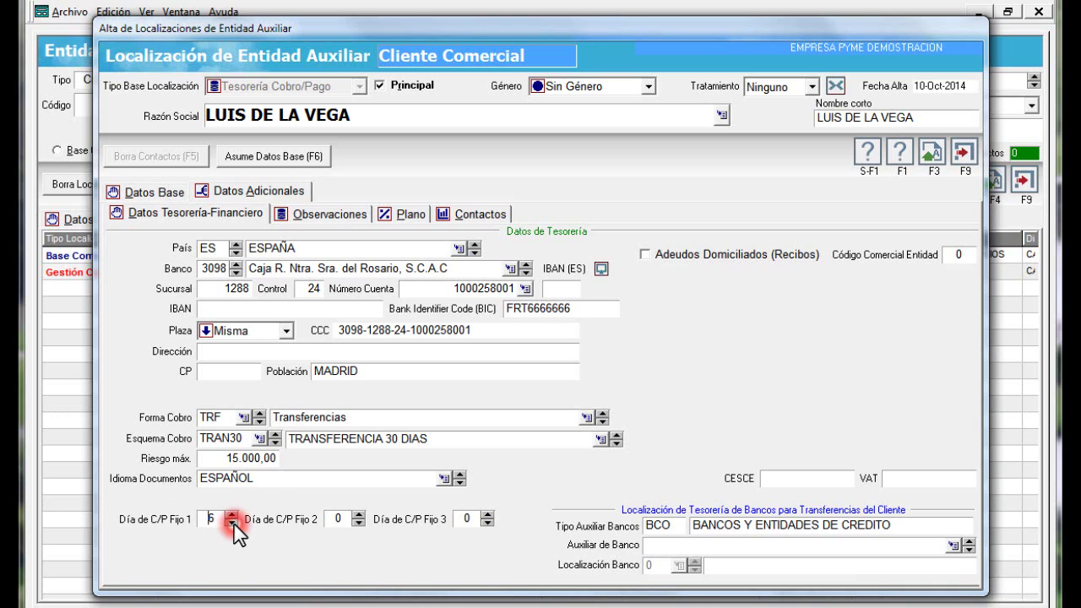
pyautogui.click(359, 523)
pyautogui.moveTo(359, 517); pyautogui.dragTo(359, 517)
pyautogui.click(359, 517)
pyautogui.click(359, 517)
pyautogui.click(359, 517)
pyautogui.click(359, 517)
pyautogui.click(215, 525)
pyautogui.click(813, 479)
pyautogui.click(922, 480)
pyautogui.click(817, 470)
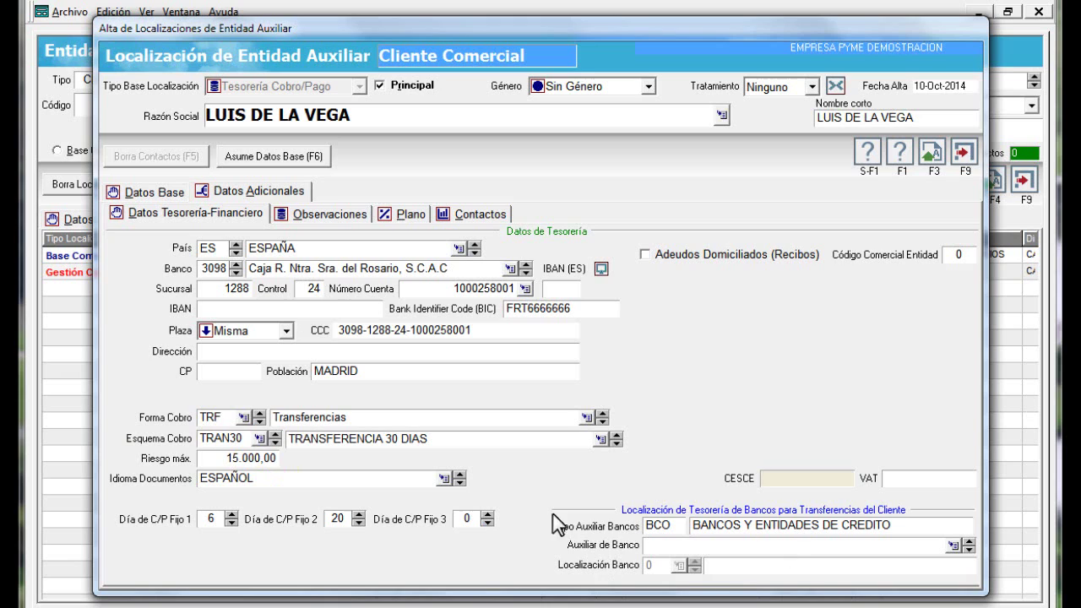
# Choose Banco de los Trigales as the client's bank, at location 1 with its IBAN
pyautogui.click(974, 551)
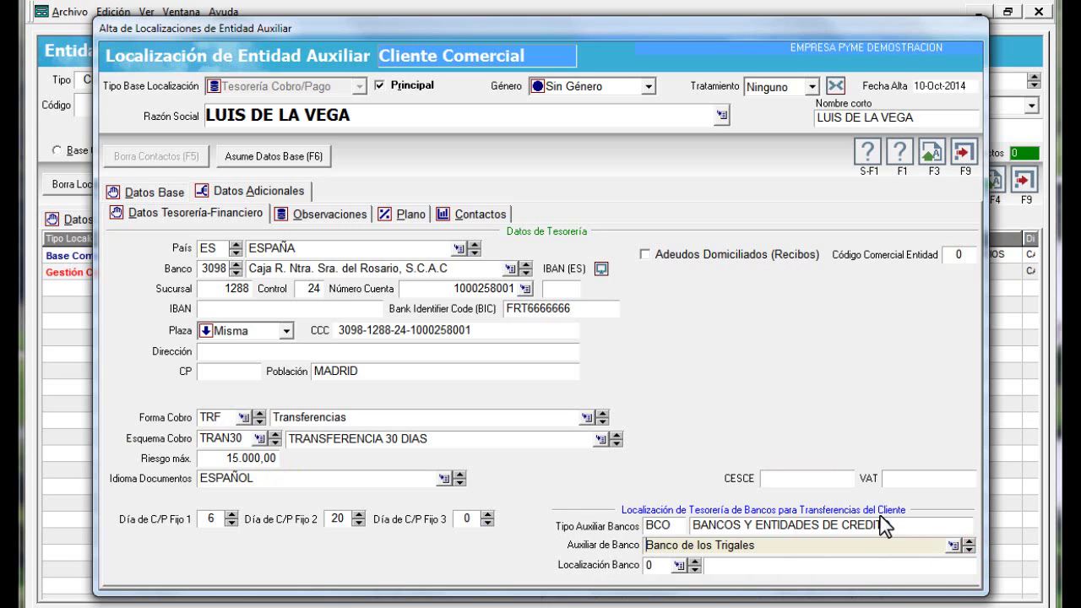
pyautogui.click(694, 569)
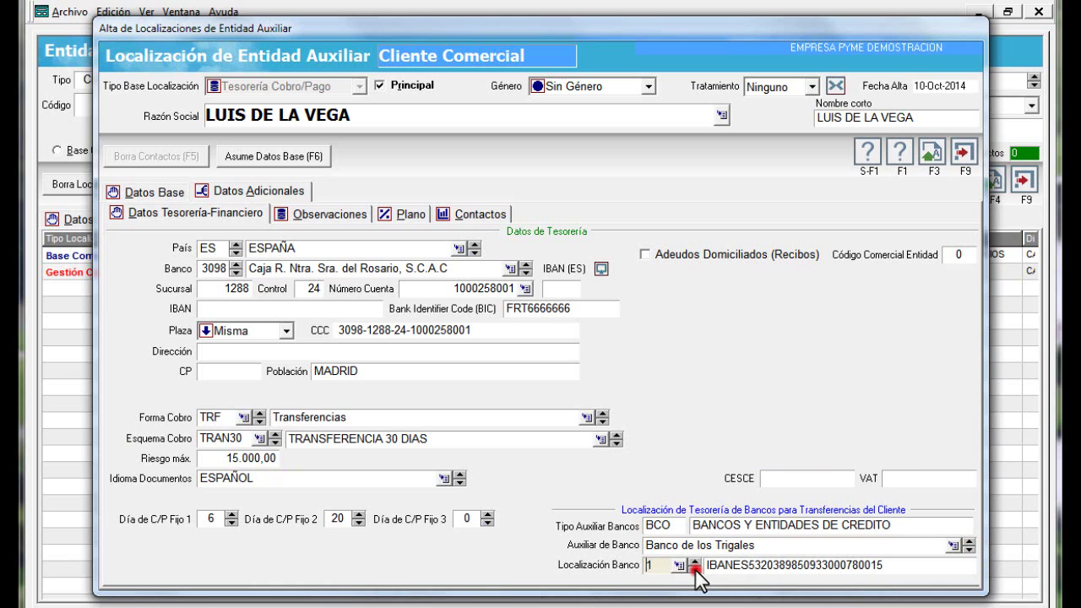
pyautogui.press('Tab')
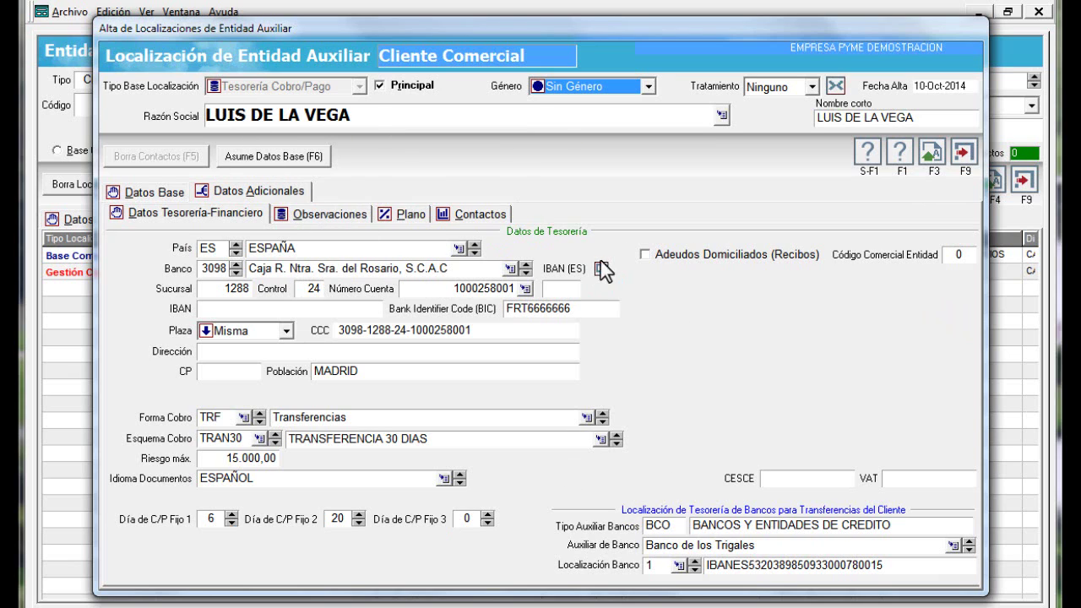
# Tick Adeudos Domiciliados (Recibos) and visit the commercial code, mandate reference and mandate date fields
pyautogui.click(665, 255)
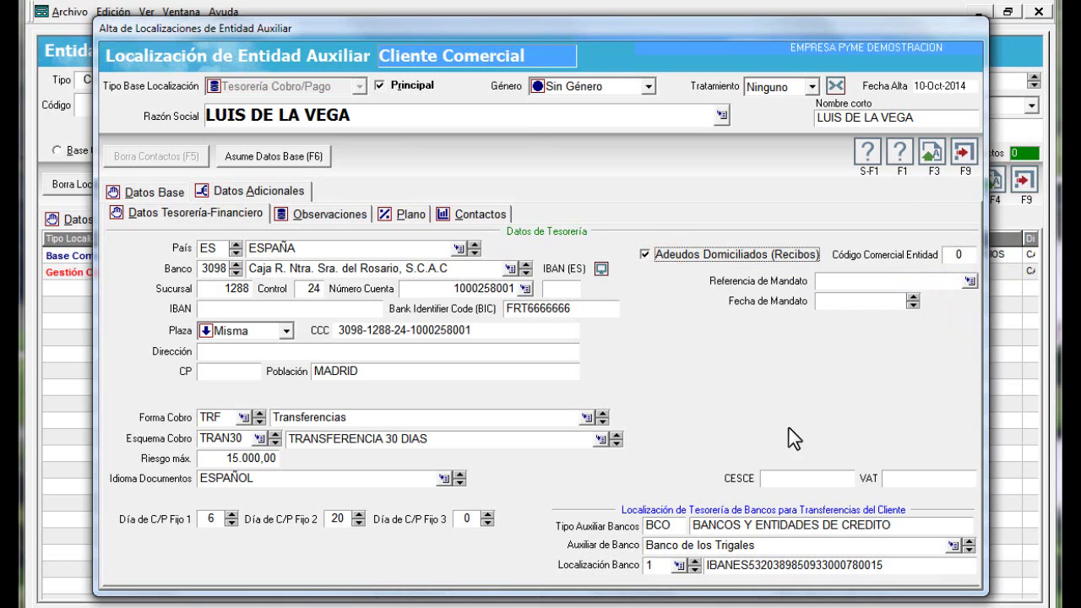
pyautogui.click(957, 255)
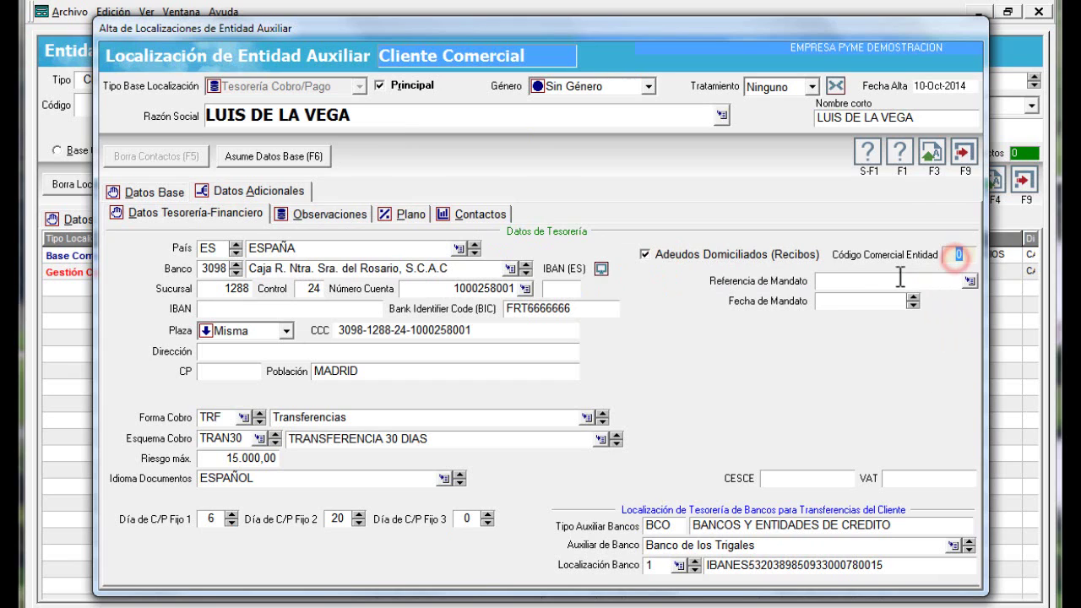
pyautogui.click(854, 282)
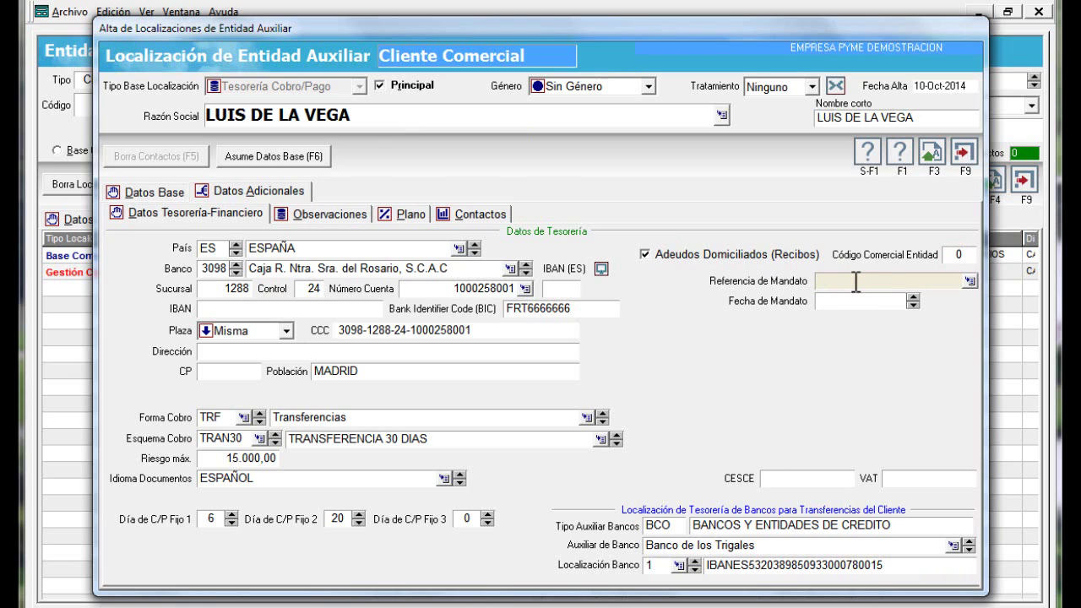
pyautogui.click(860, 307)
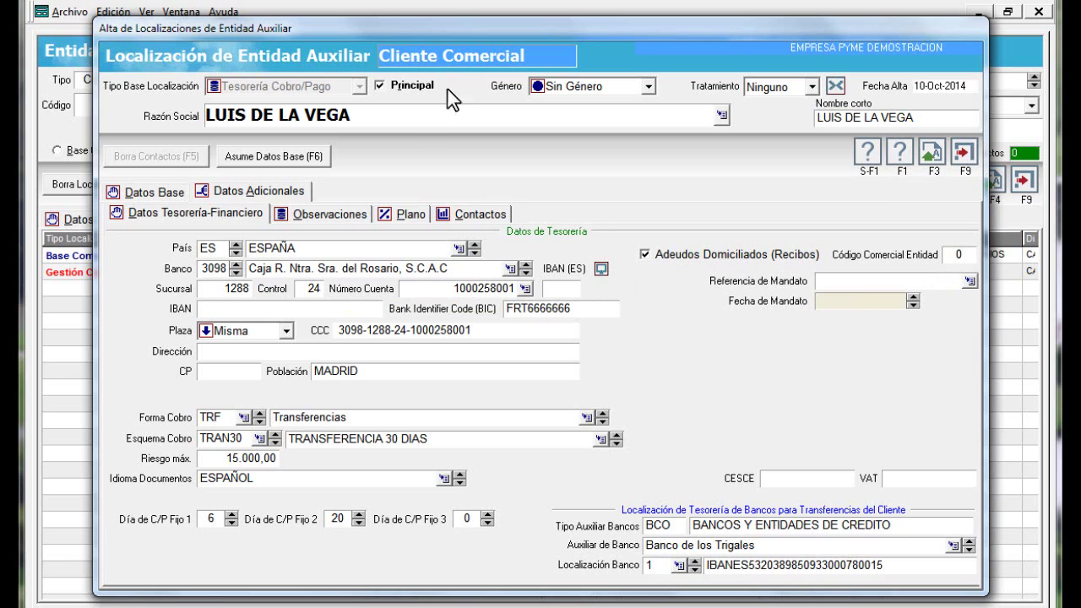
pyautogui.click(330, 214)
# Look over the Plano and contacts pages, then return to Datos Tesorería-Financiero
pyautogui.click(411, 214)
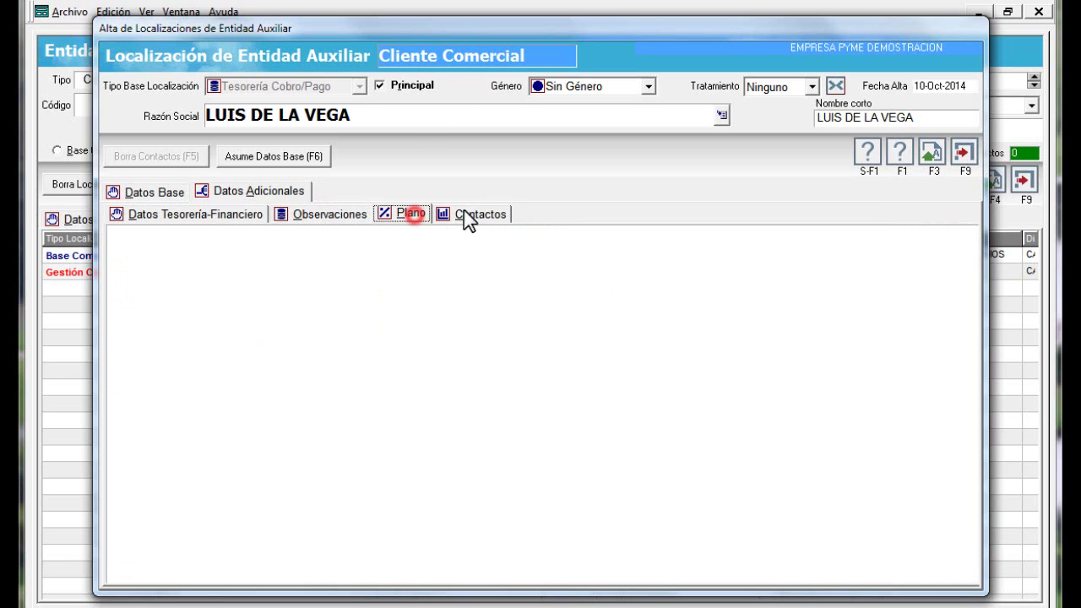
pyautogui.click(469, 213)
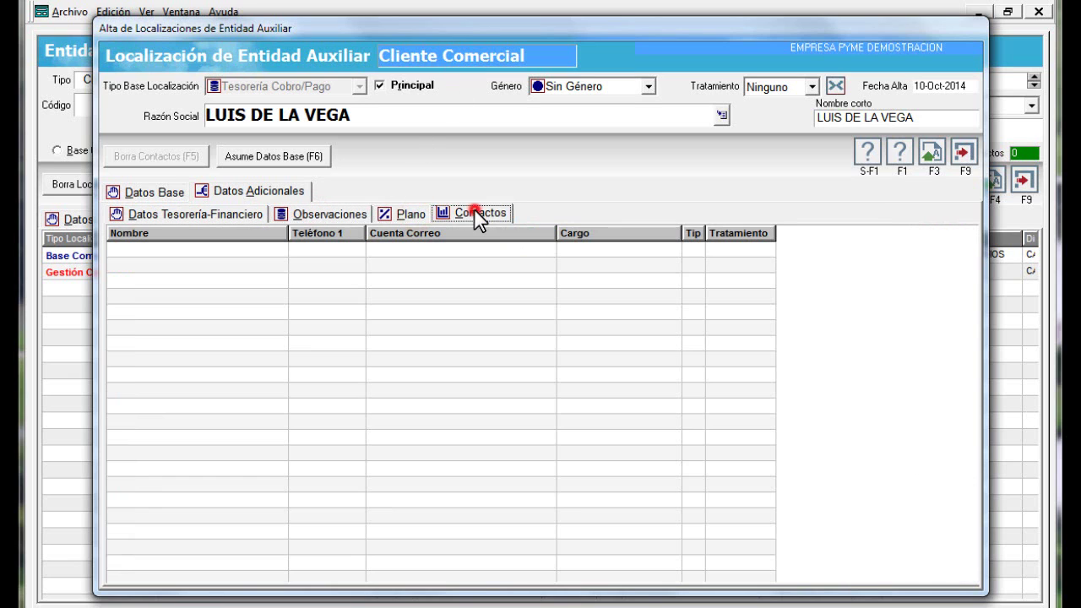
pyautogui.click(174, 217)
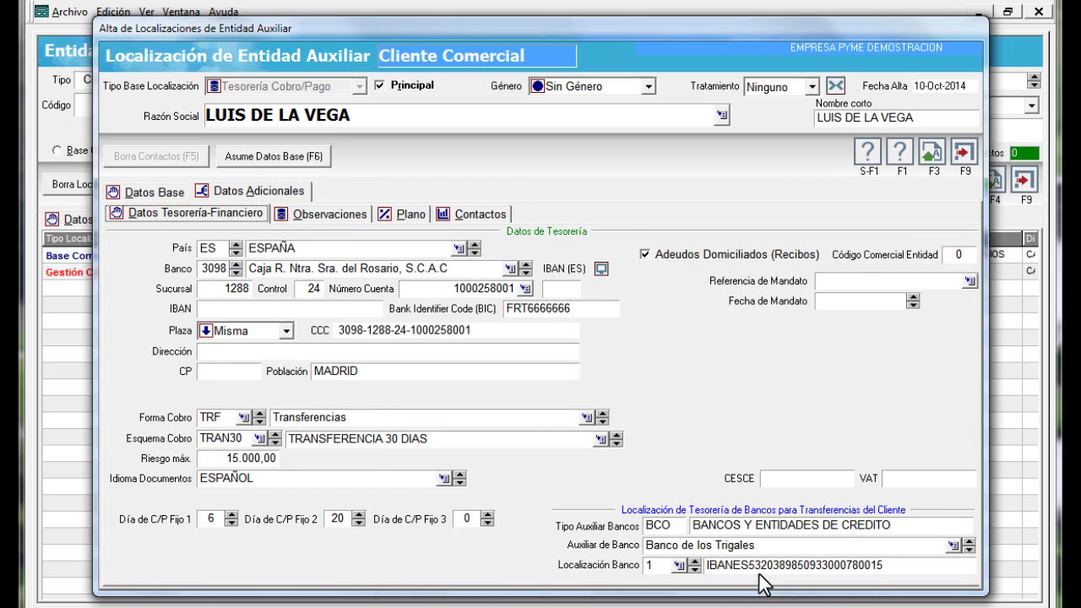
# Save the treasury localization, unticking direct-debit receipts to clear the missing mandate date error
pyautogui.click(933, 152)
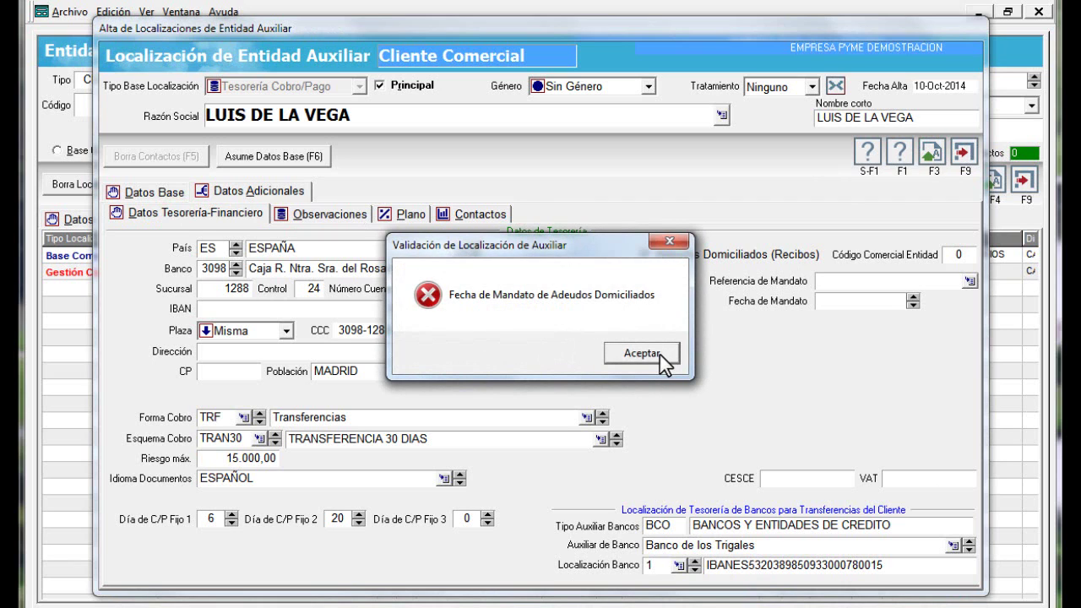
pyautogui.click(642, 355)
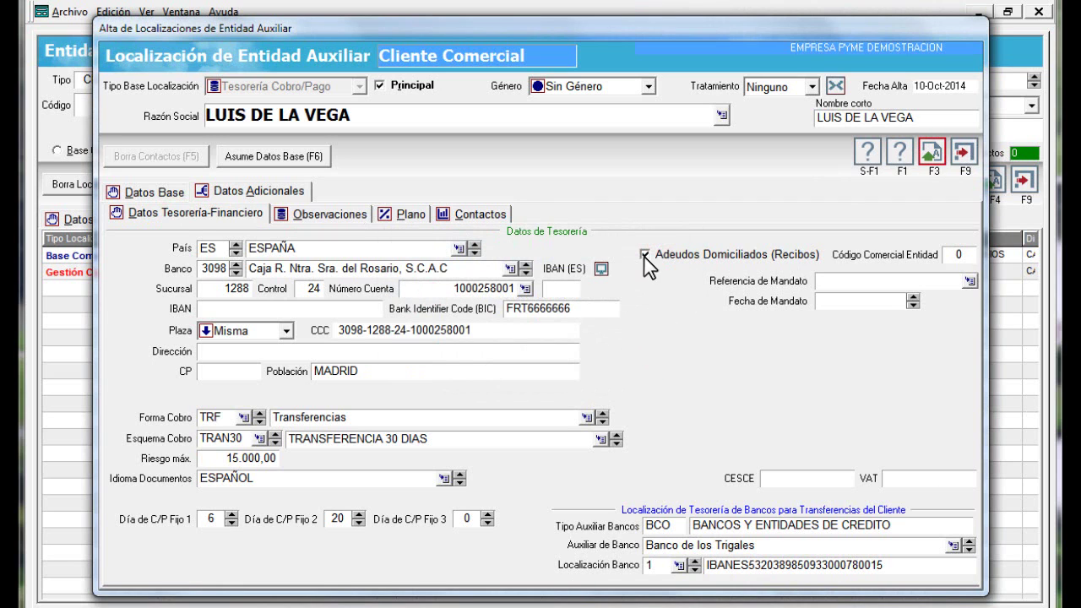
pyautogui.click(642, 254)
pyautogui.click(932, 152)
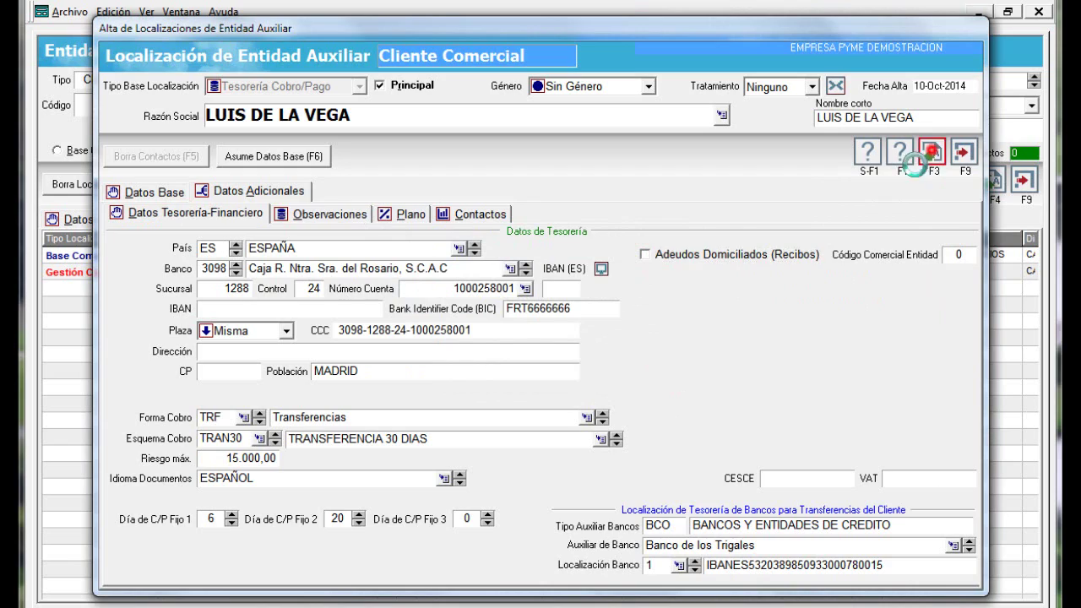
pyautogui.click(524, 499)
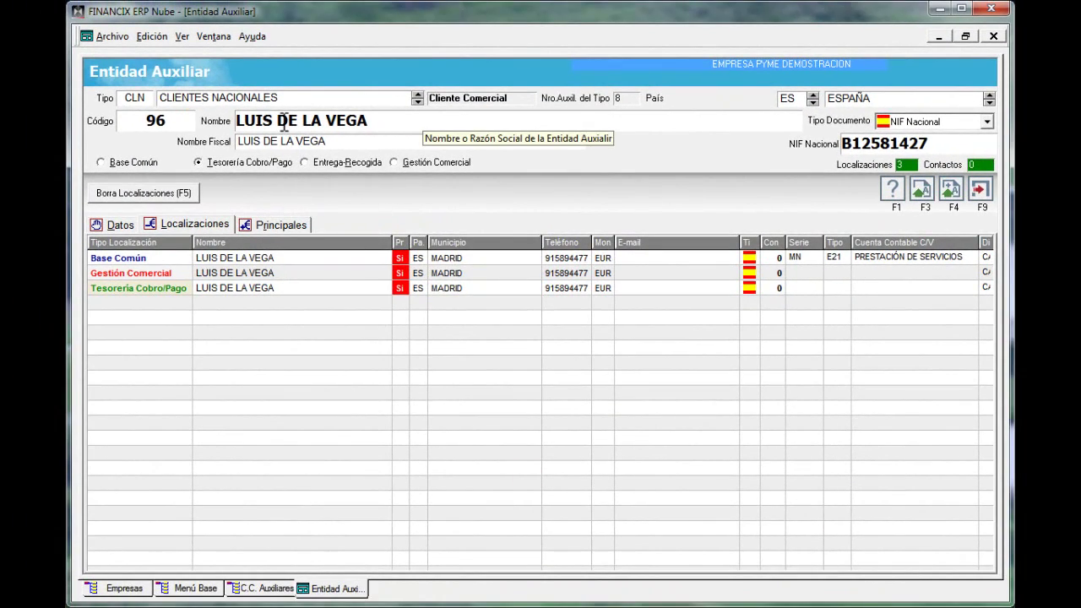
# Check the Base Común, Gestión Comercial and Tesorería Cobro/Pago rows, then select Entrega-Recogida
pyautogui.click(261, 258)
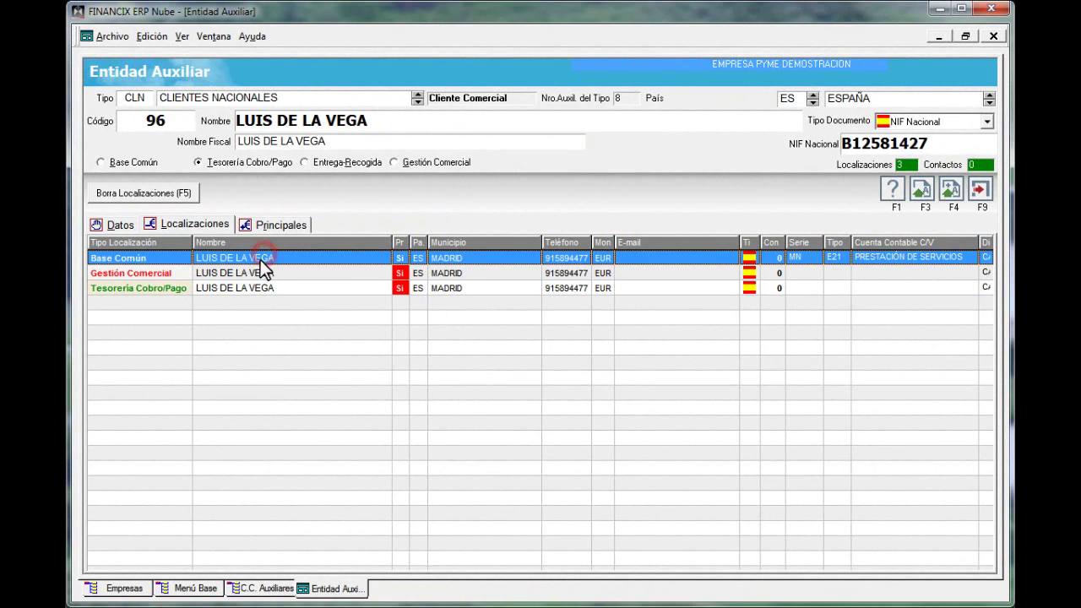
pyautogui.click(249, 273)
pyautogui.click(234, 289)
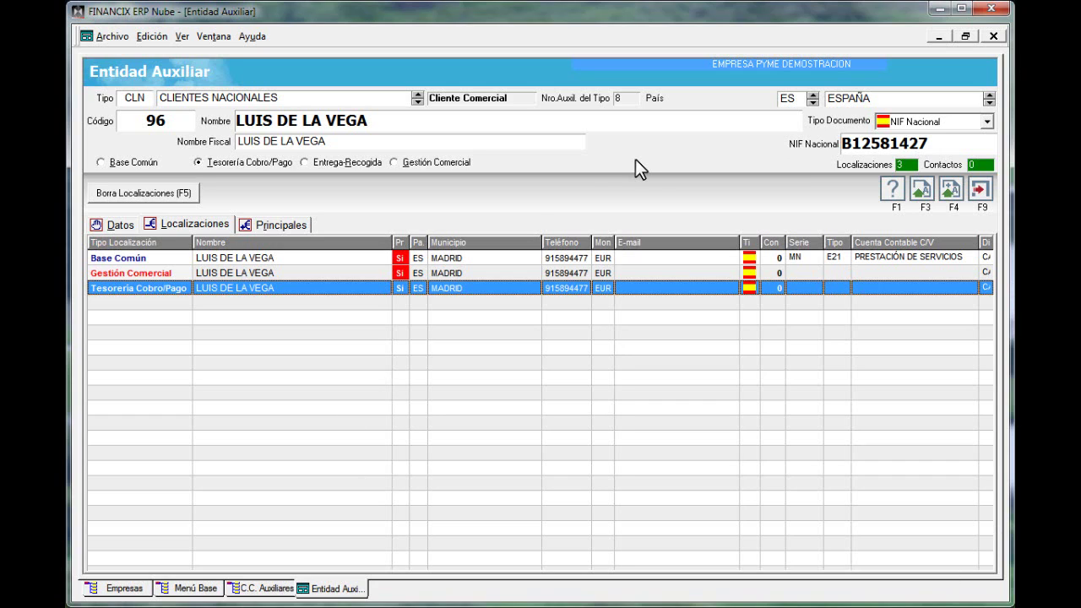
pyautogui.click(342, 166)
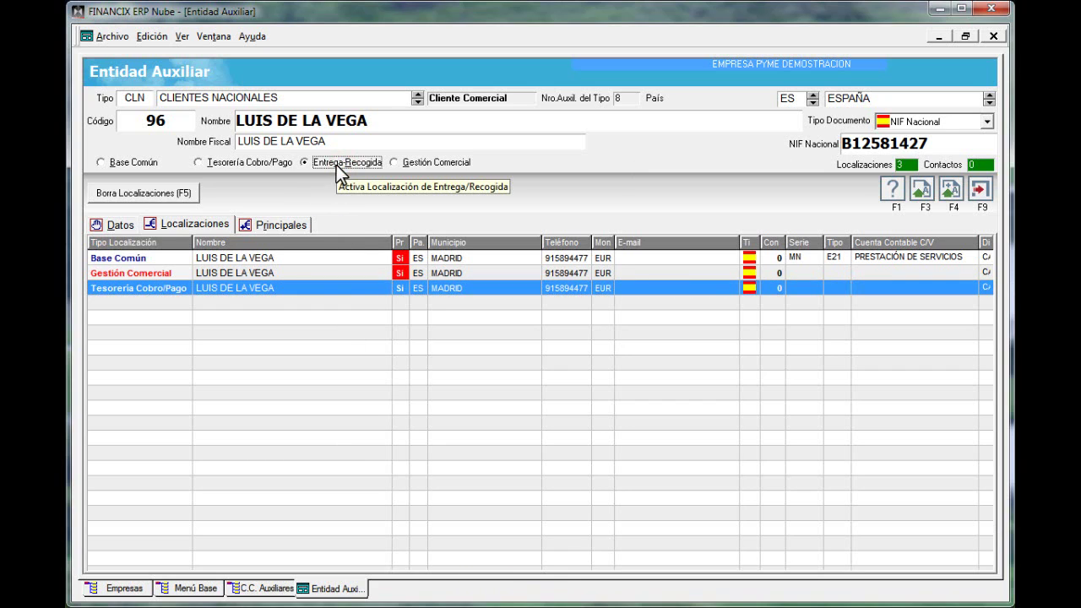
pyautogui.doubleClick(305, 332)
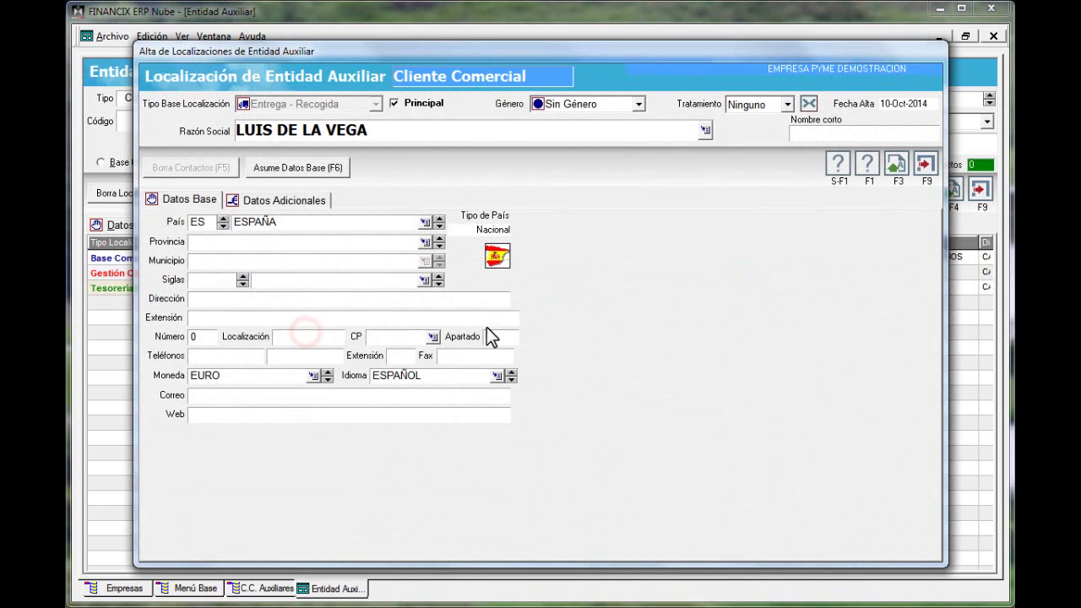
pyautogui.click(275, 201)
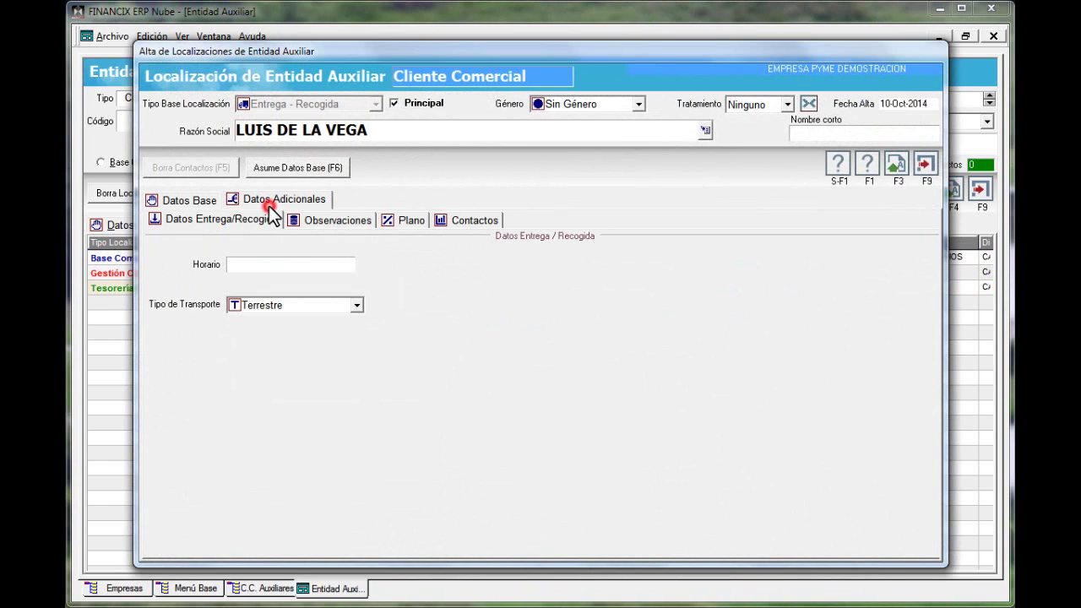
pyautogui.click(237, 309)
pyautogui.click(238, 310)
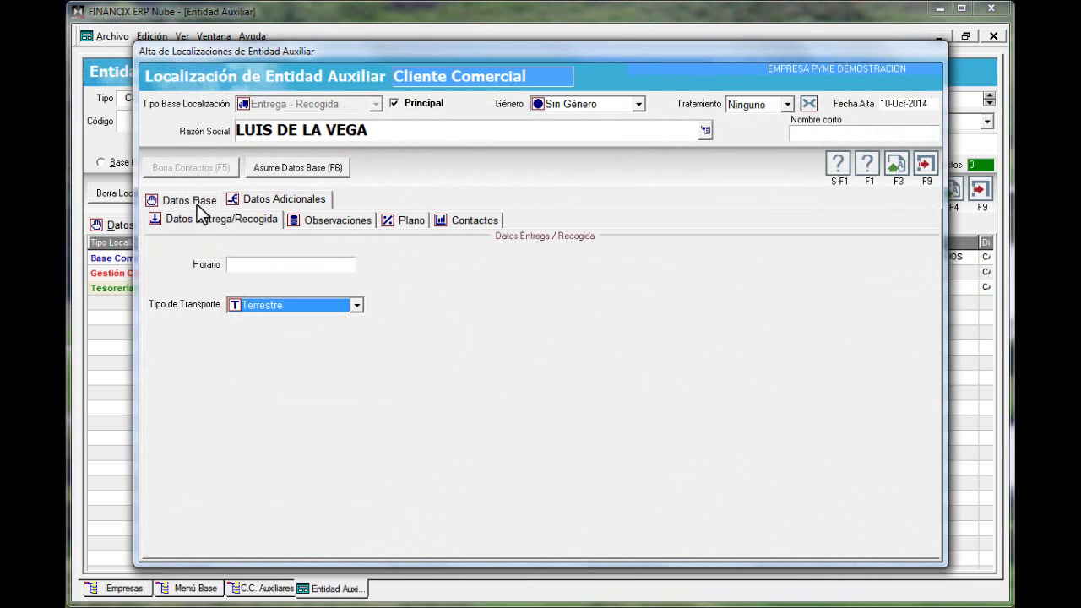
pyautogui.click(197, 203)
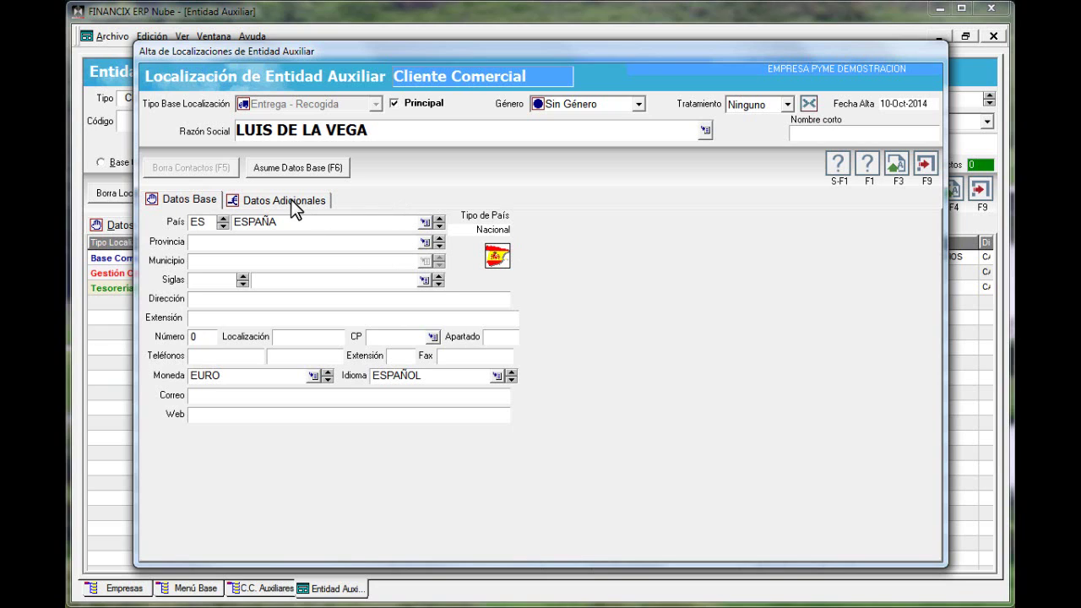
pyautogui.click(267, 167)
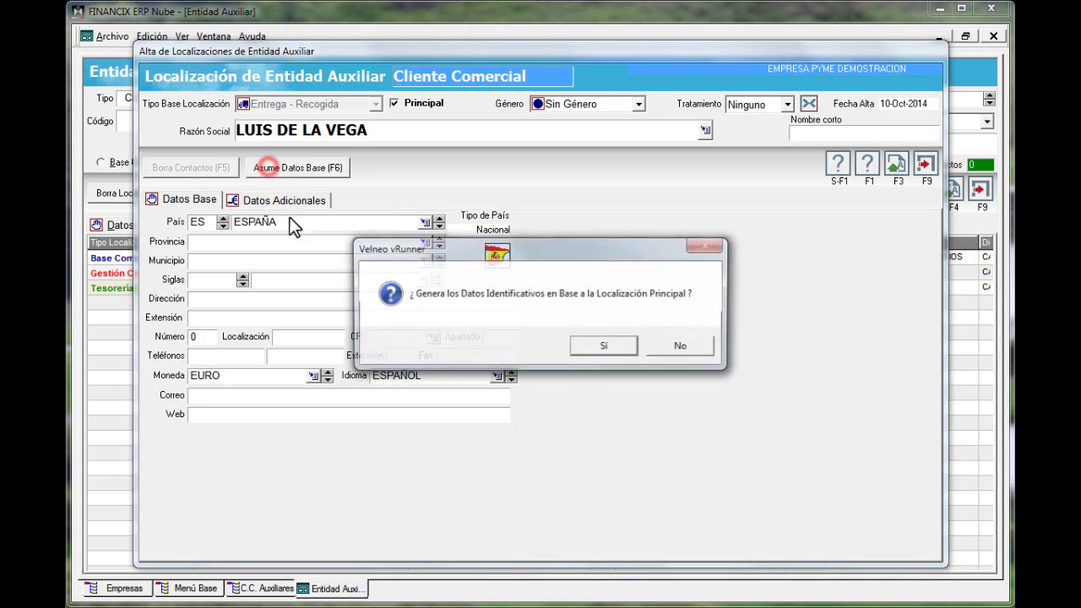
pyautogui.click(601, 346)
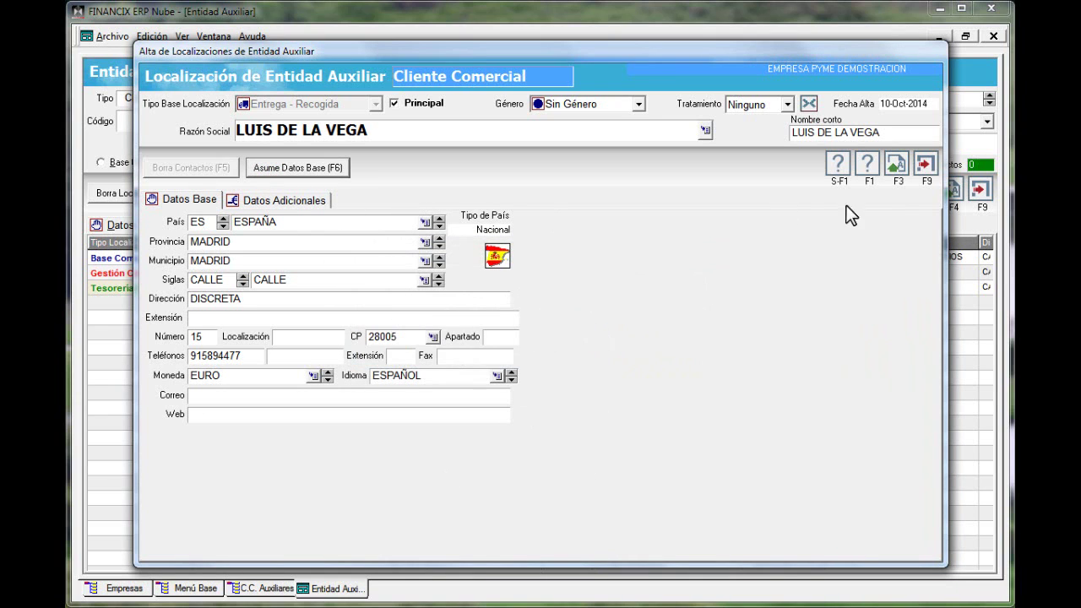
pyautogui.click(926, 164)
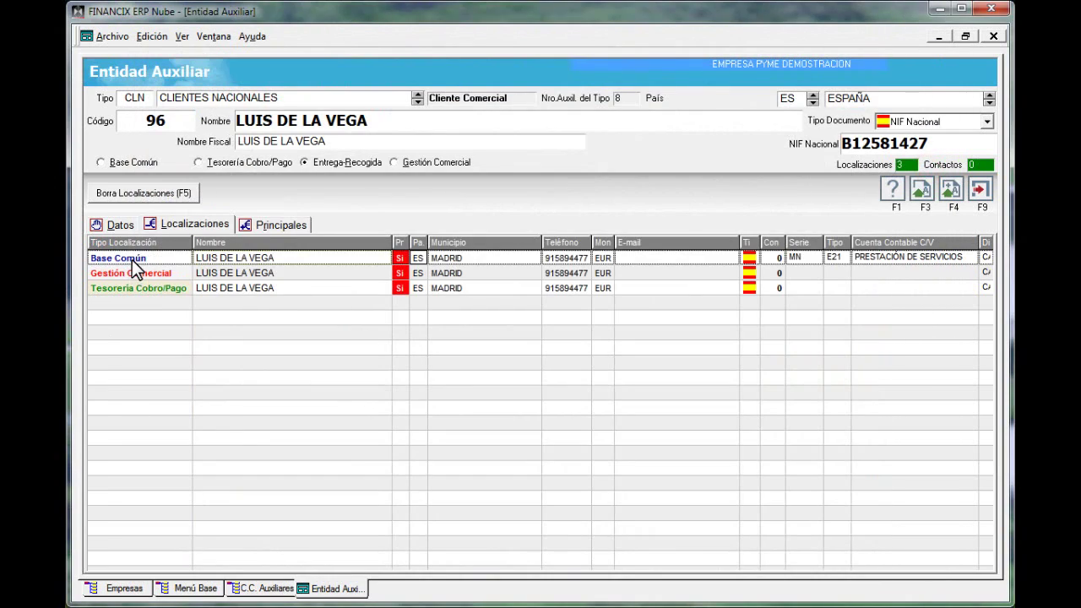
# Open and close Base Común, then save the client to generate its accounting account
pyautogui.doubleClick(131, 262)
pyautogui.click(926, 165)
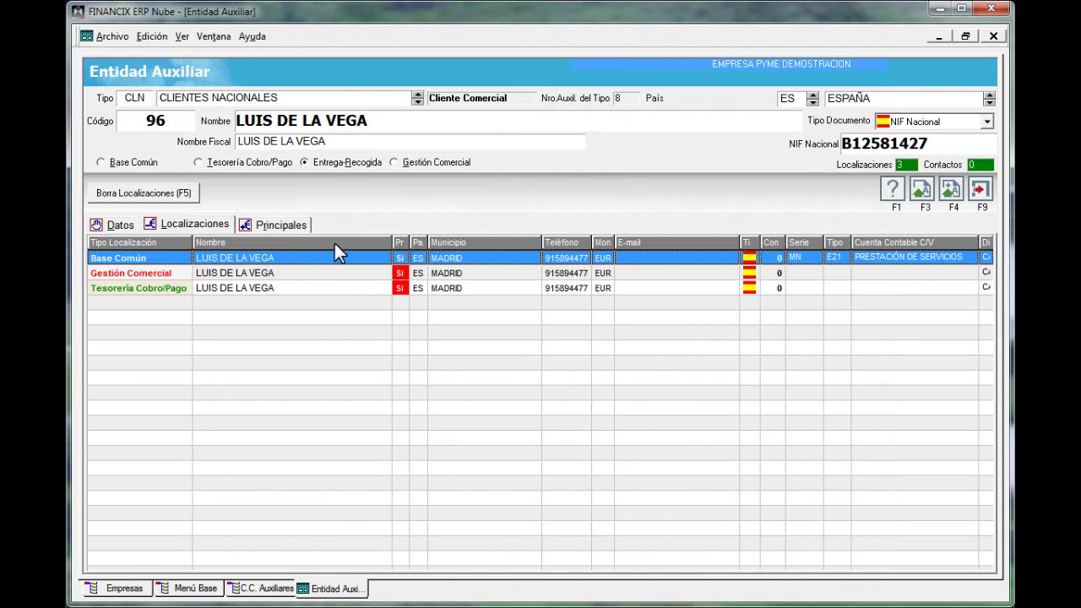
pyautogui.click(331, 162)
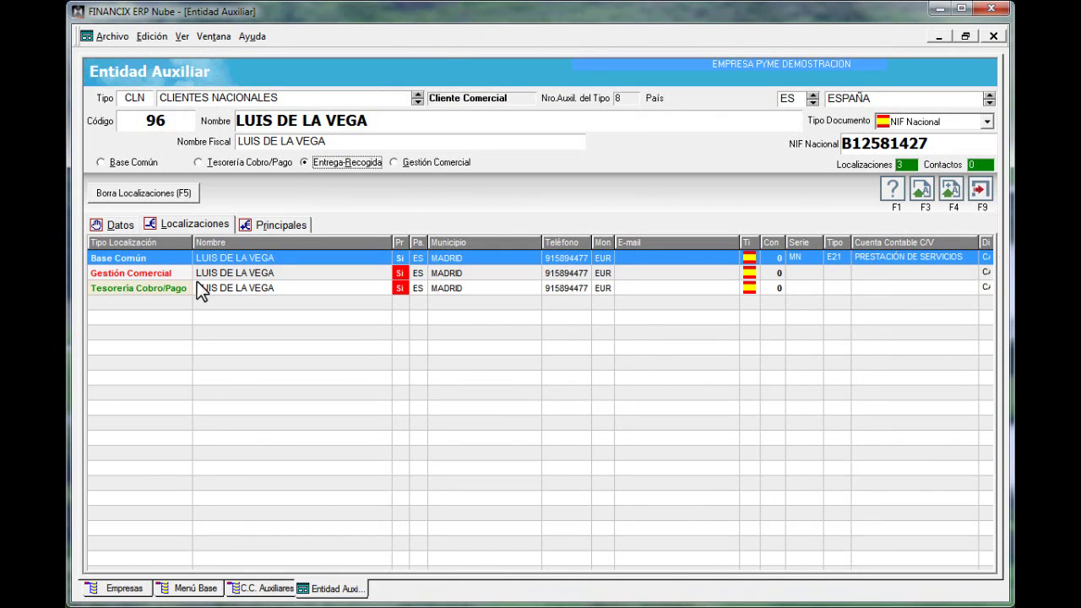
pyautogui.click(922, 189)
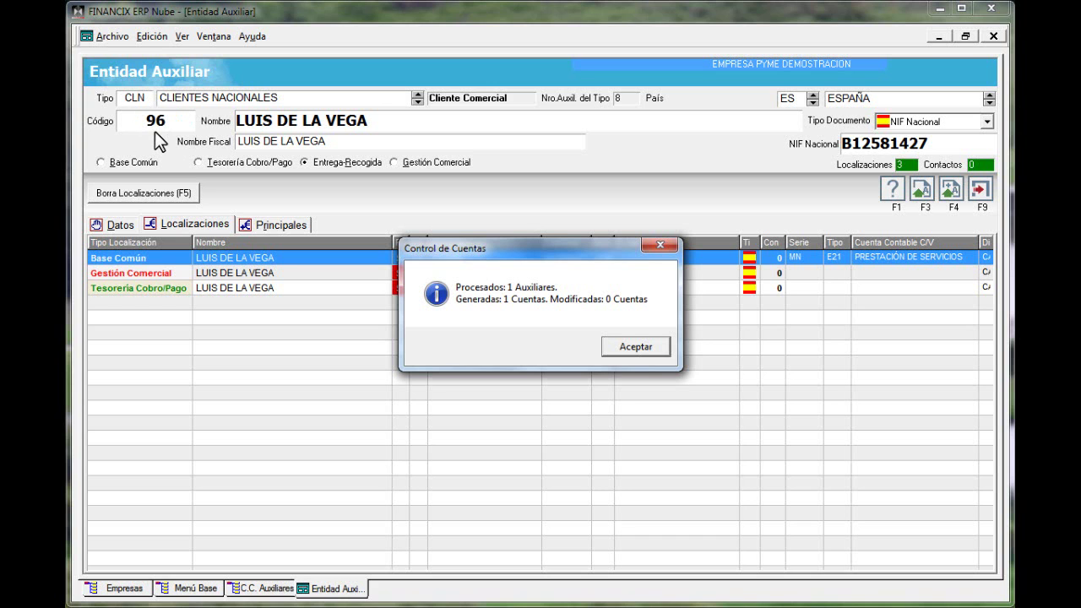
# Locate client 000096 in the refreshed C.C. Auxiliares list sorted by Nombre and open it
pyautogui.click(630, 351)
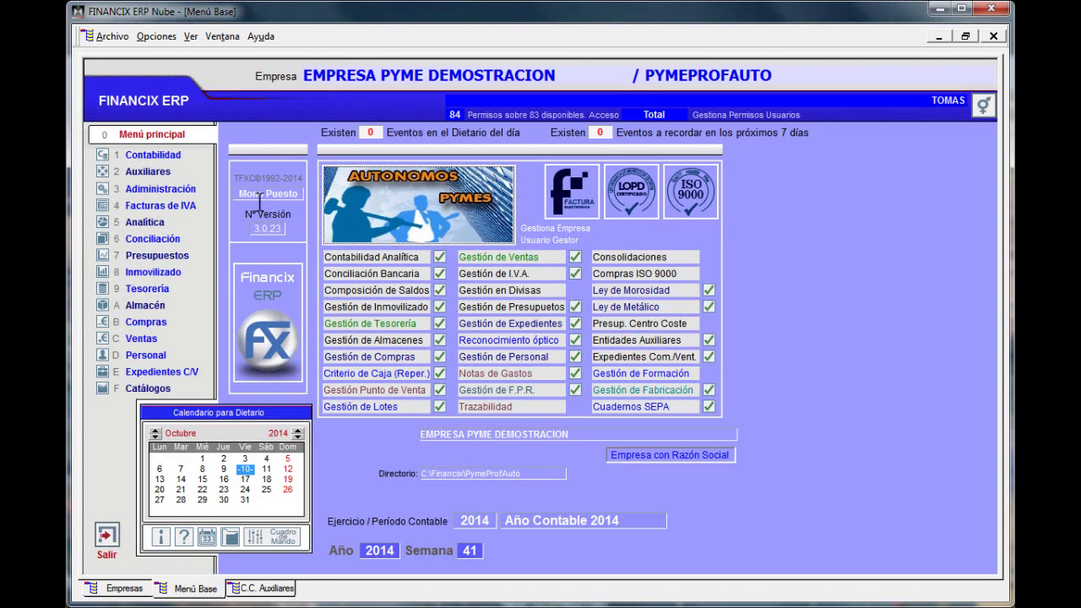
pyautogui.click(258, 589)
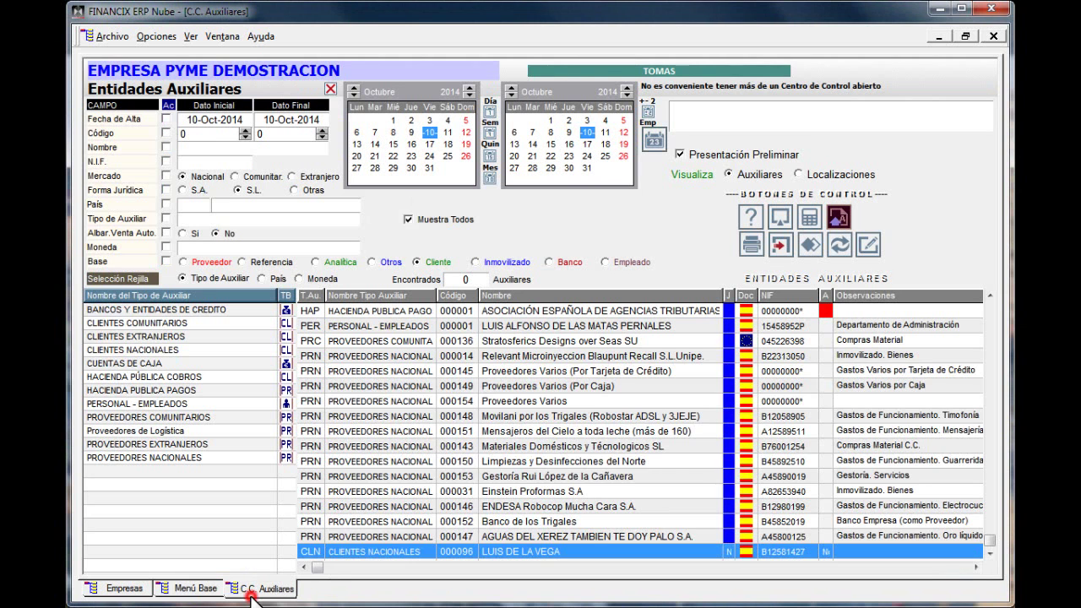
pyautogui.click(780, 217)
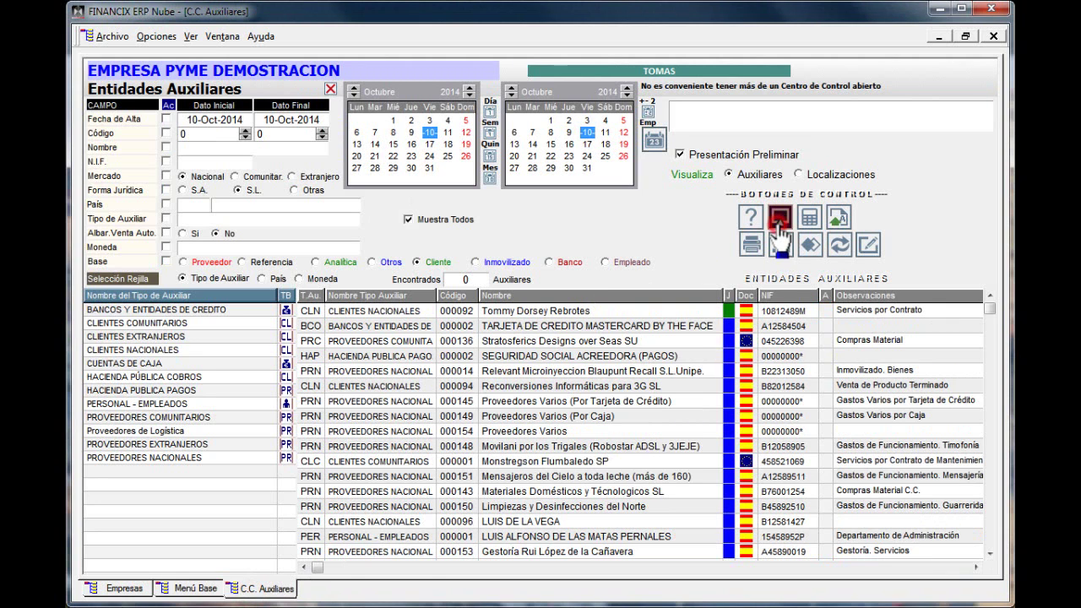
pyautogui.click(555, 294)
pyautogui.scroll(-3, 543, 369)
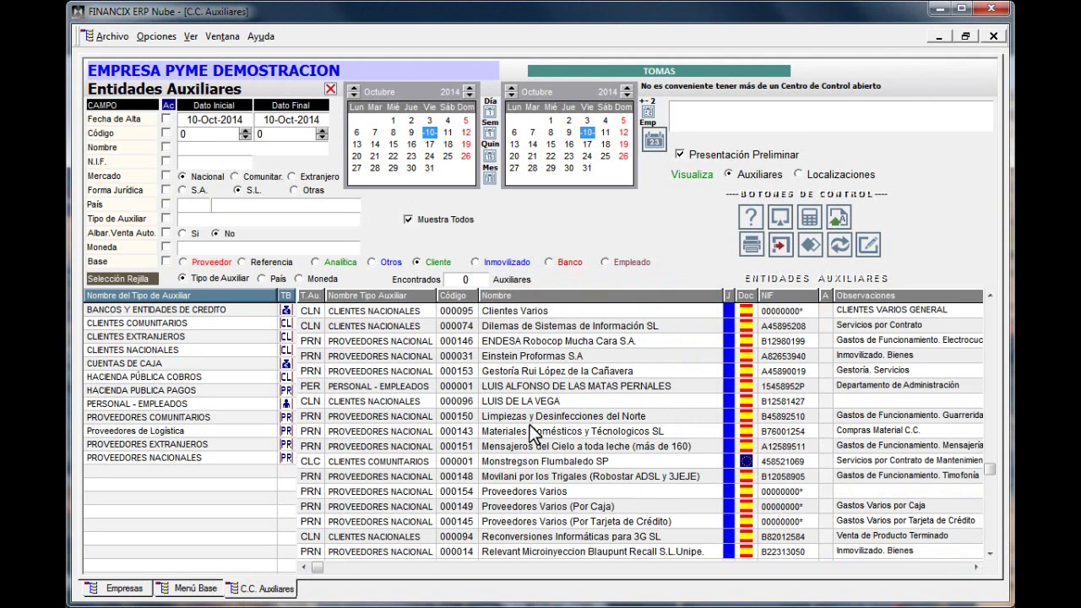
pyautogui.click(524, 401)
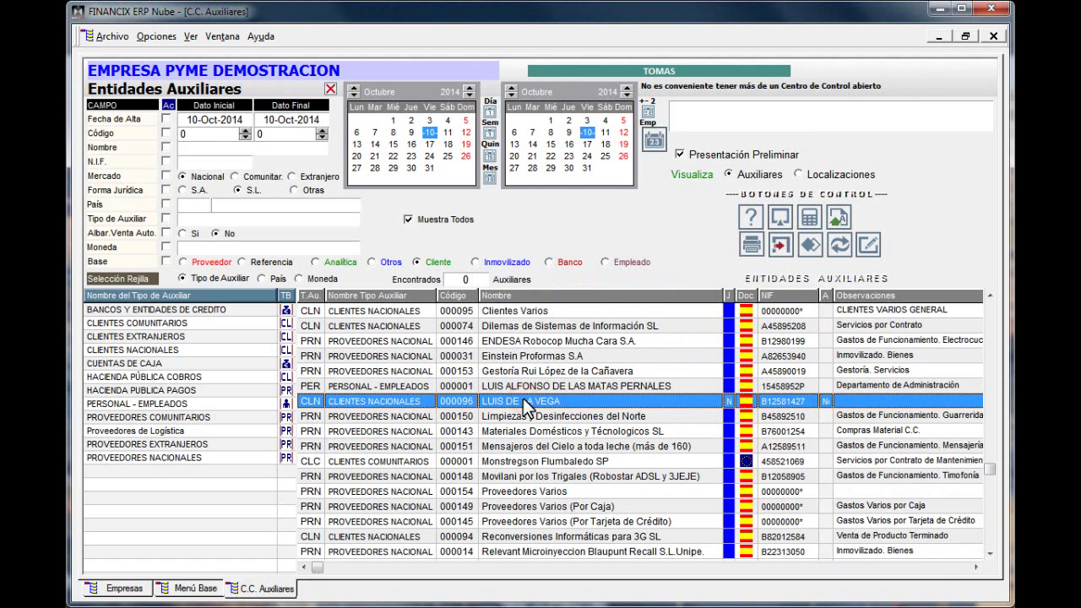
pyautogui.doubleClick(508, 403)
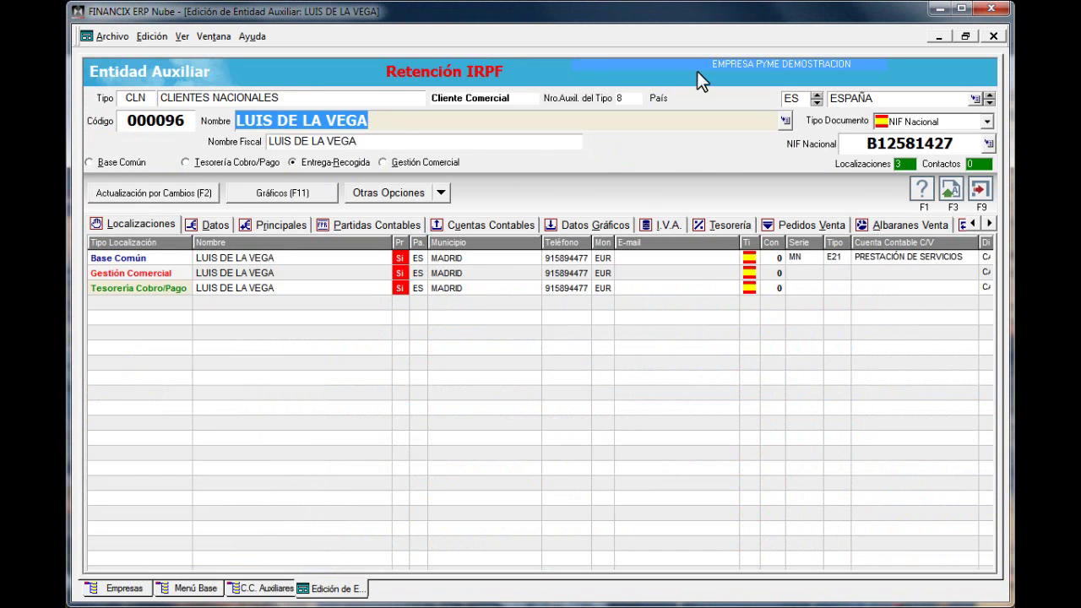
# Close the client record, then open and close supplier 000153 Gestoría's record
pyautogui.click(978, 191)
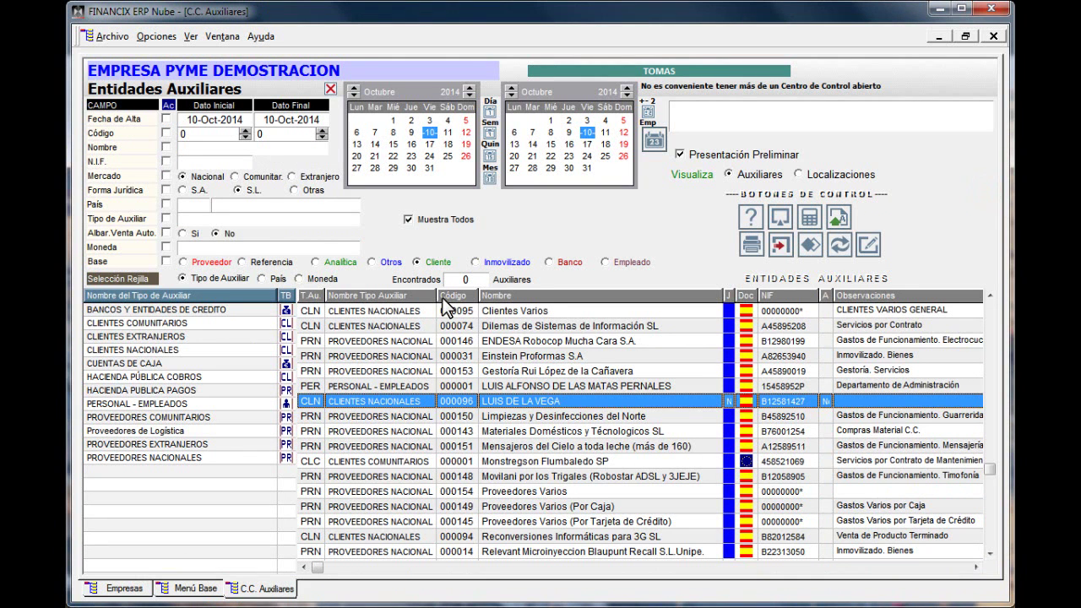
pyautogui.doubleClick(362, 372)
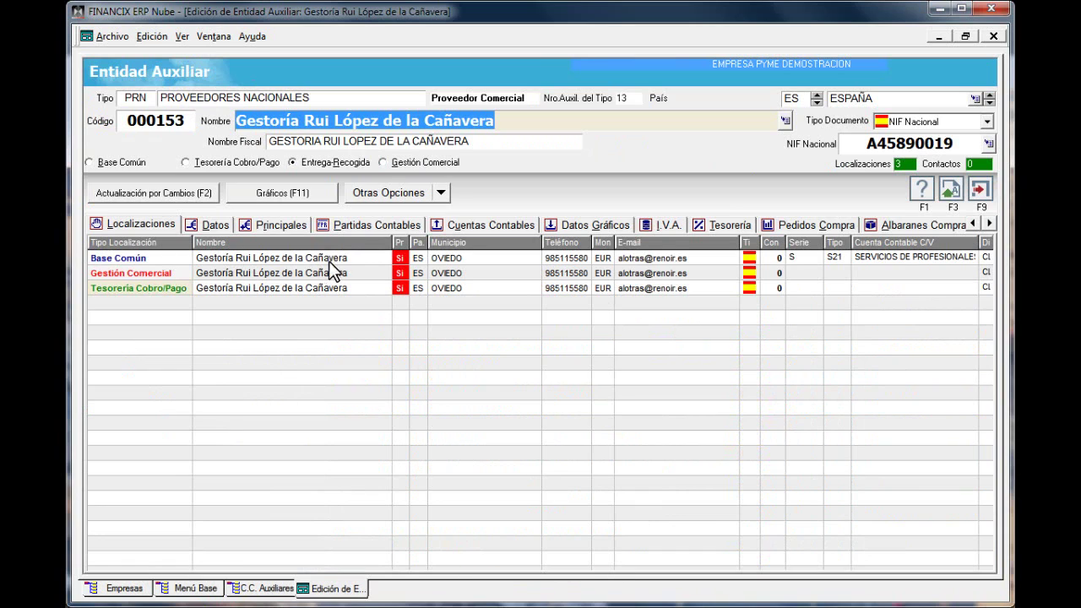
pyautogui.click(982, 191)
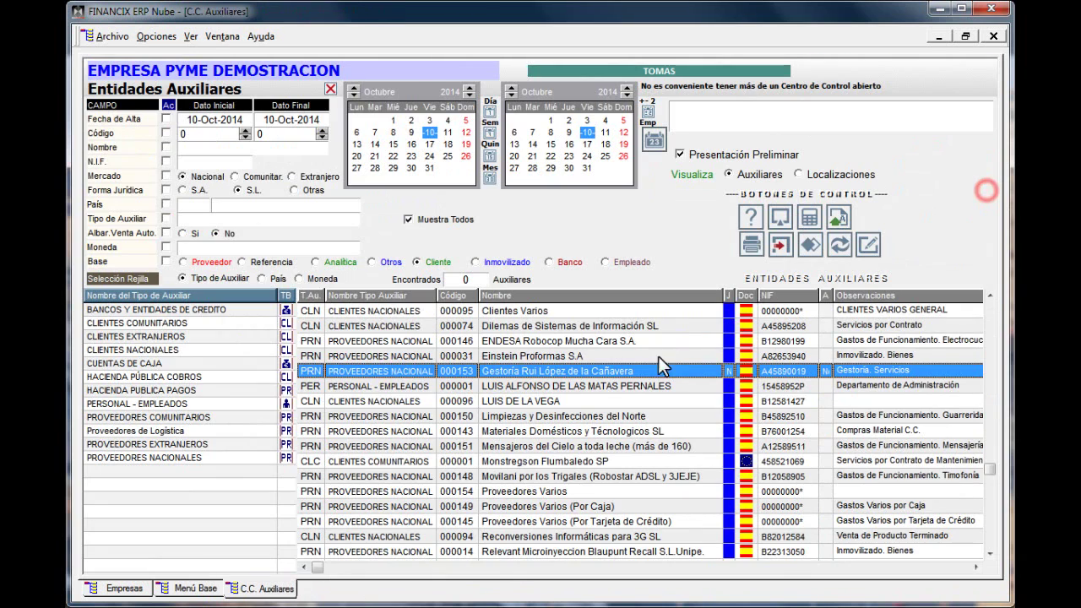